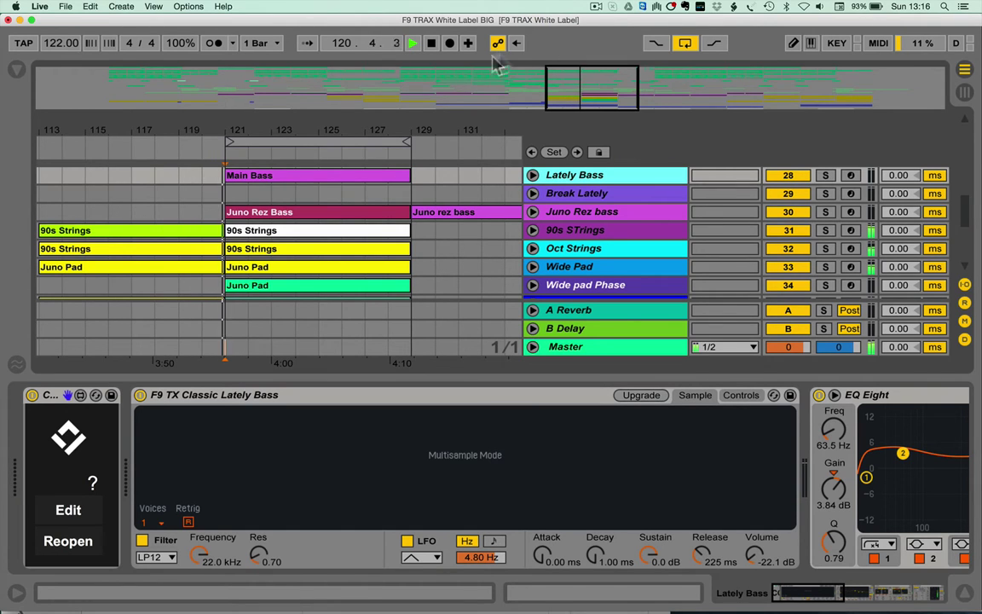
- Multi-select the 90s Strings and Juno Rez Bass clips in the bar 121–129 section
{"action": "left_click", "coordinate": [307, 213]}
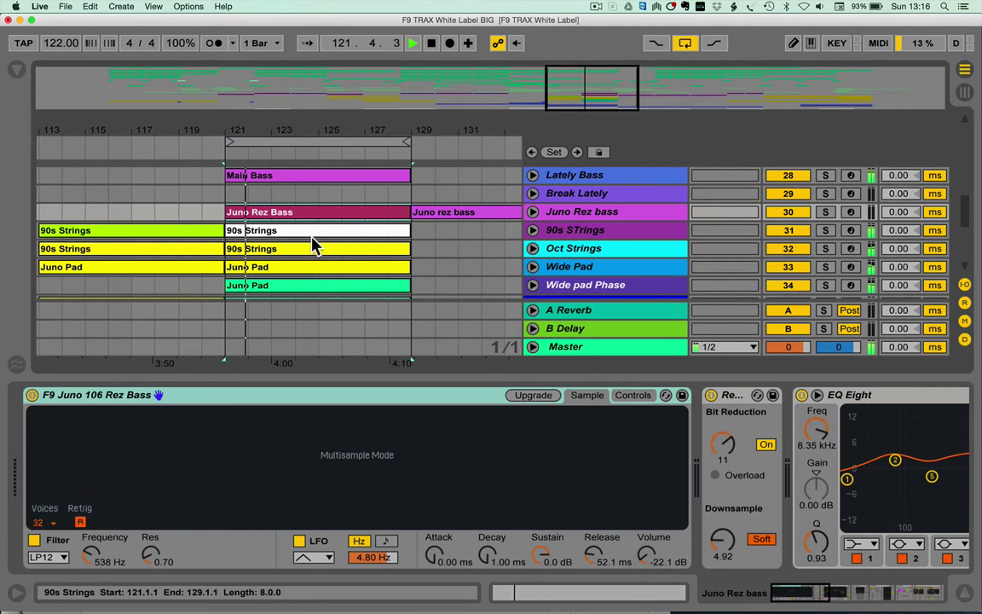
{"action": "left_click", "coordinate": [312, 213], "text": "super"}
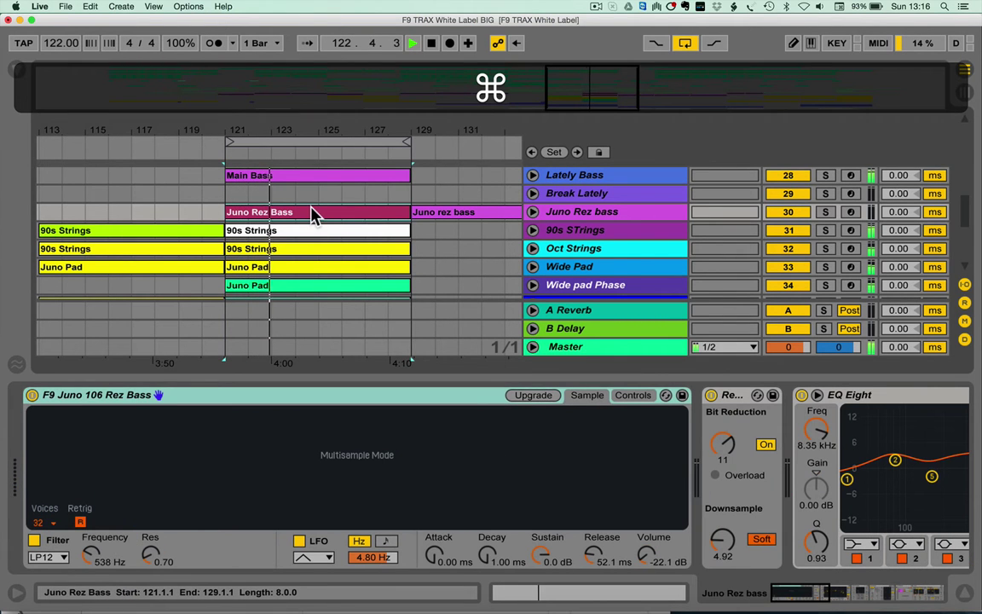
{"action": "left_click", "coordinate": [322, 233], "text": "super"}
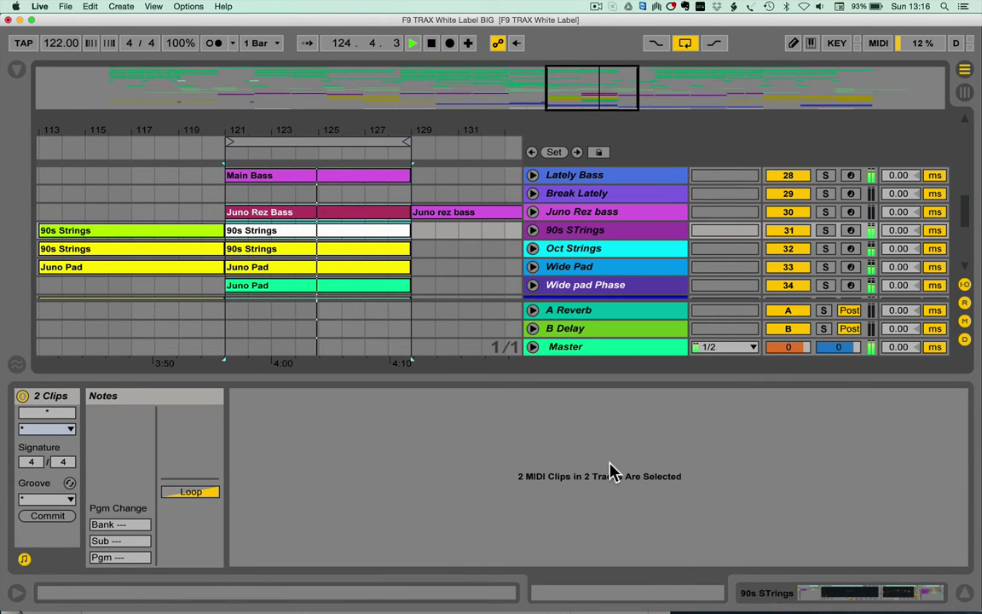
- On the Lately Bass track, map the computer key E to the Multiclip Editor's edit action
{"action": "left_click", "coordinate": [576, 179]}
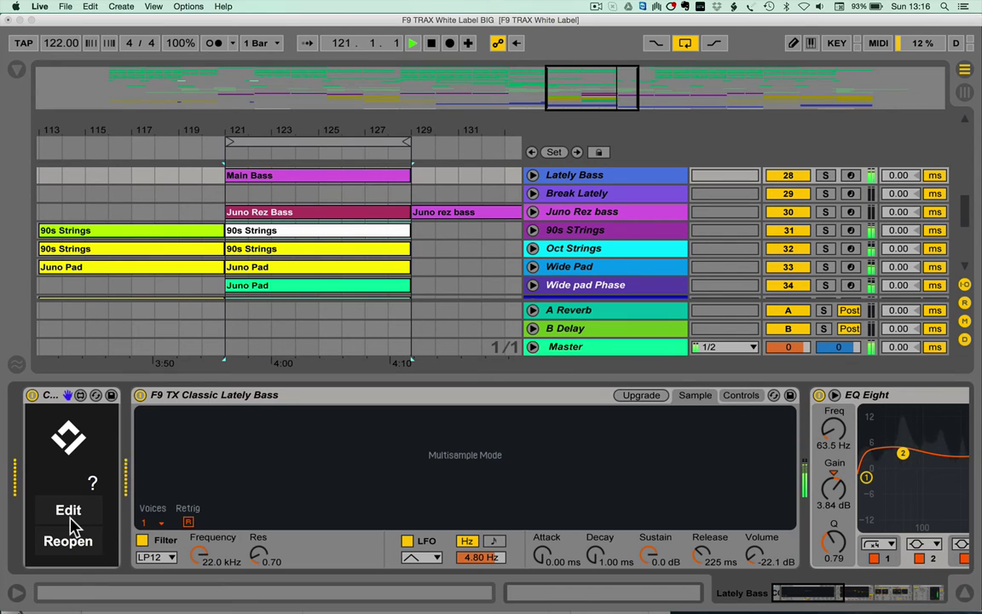
{"action": "key", "text": "super+k"}
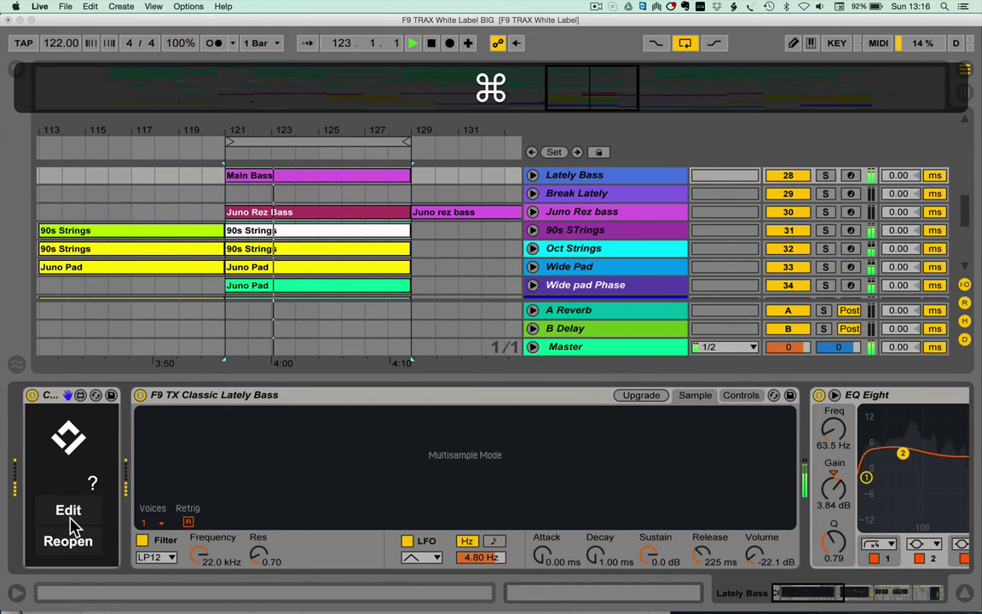
{"action": "key", "text": "super+k"}
{"action": "key", "text": "e"}
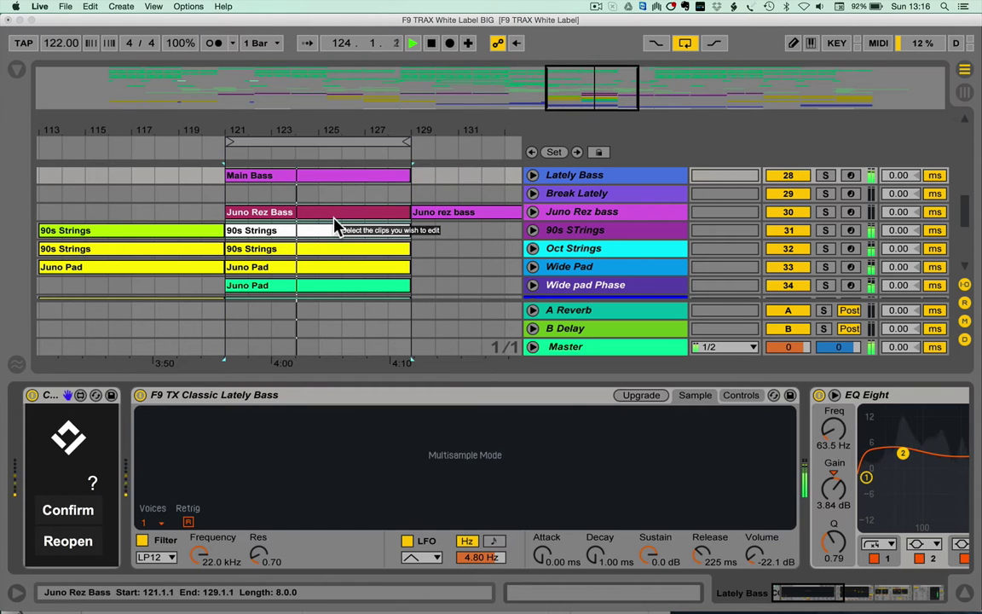
- Add the Juno Rez Bass, 90s Strings, Oct Strings, Juno Pad and Wide pad Phase clips for editing
{"action": "left_click", "coordinate": [334, 220]}
{"action": "left_click", "coordinate": [335, 227], "text": "shift"}
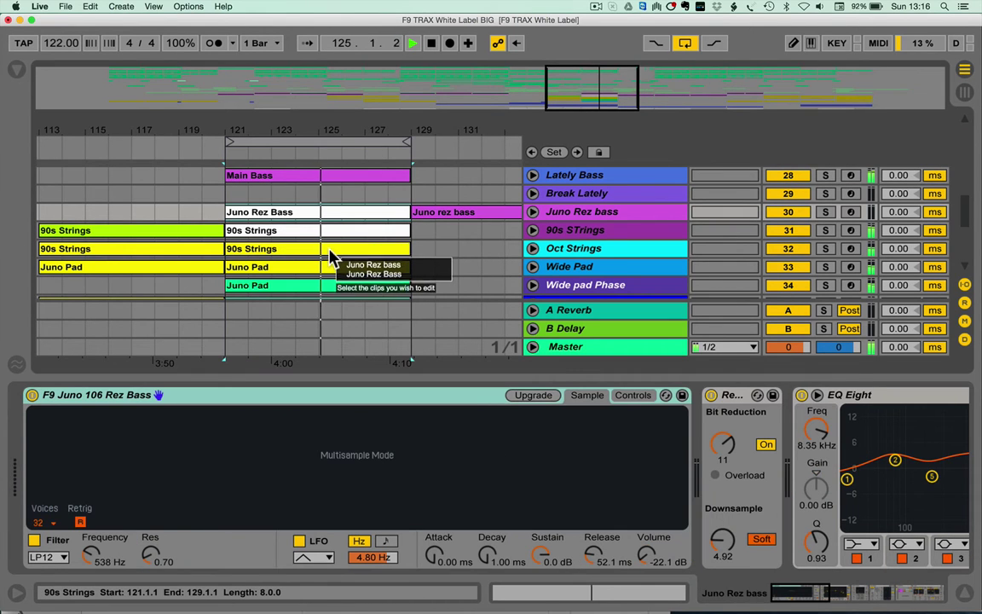
{"action": "left_click", "coordinate": [332, 252], "text": "shift"}
{"action": "left_click", "coordinate": [317, 270], "text": "shift"}
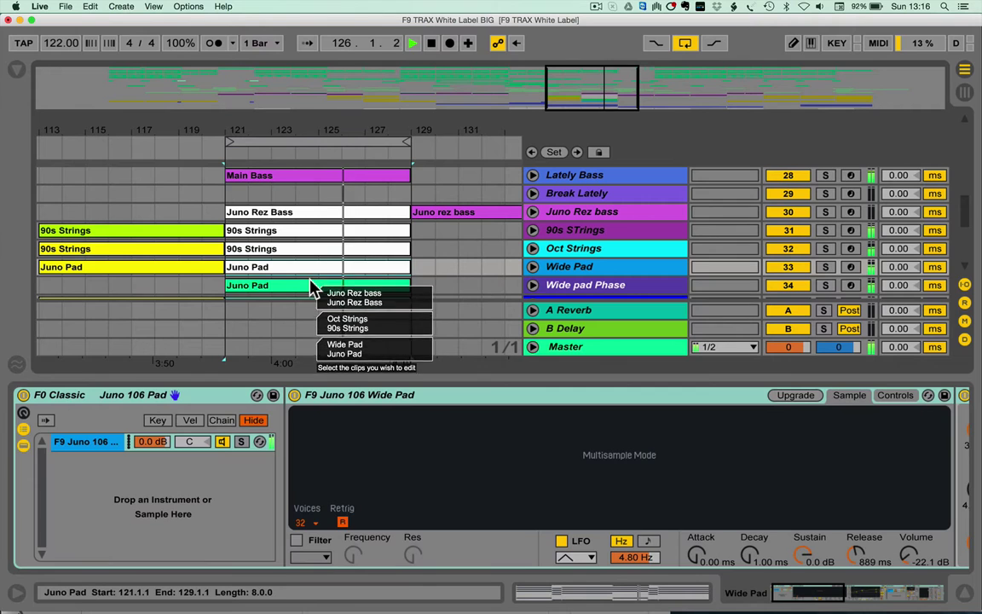
{"action": "left_click", "coordinate": [310, 286], "text": "shift"}
{"action": "left_click", "coordinate": [290, 231], "text": "shift"}
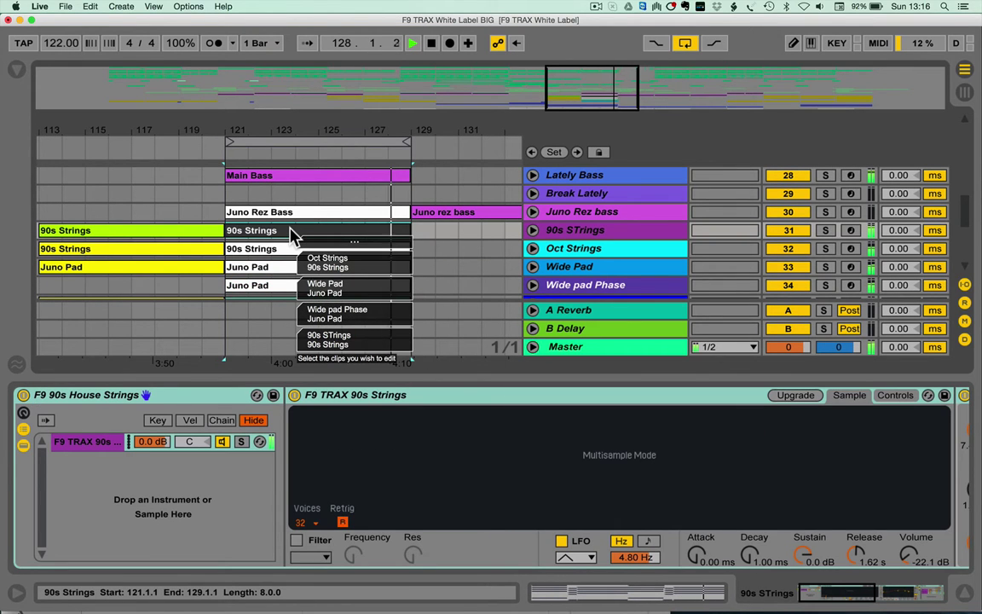
- Open the chosen clips in the Multiclip Editor, move it to the top, and browse the clip rows
{"action": "key", "text": "e"}
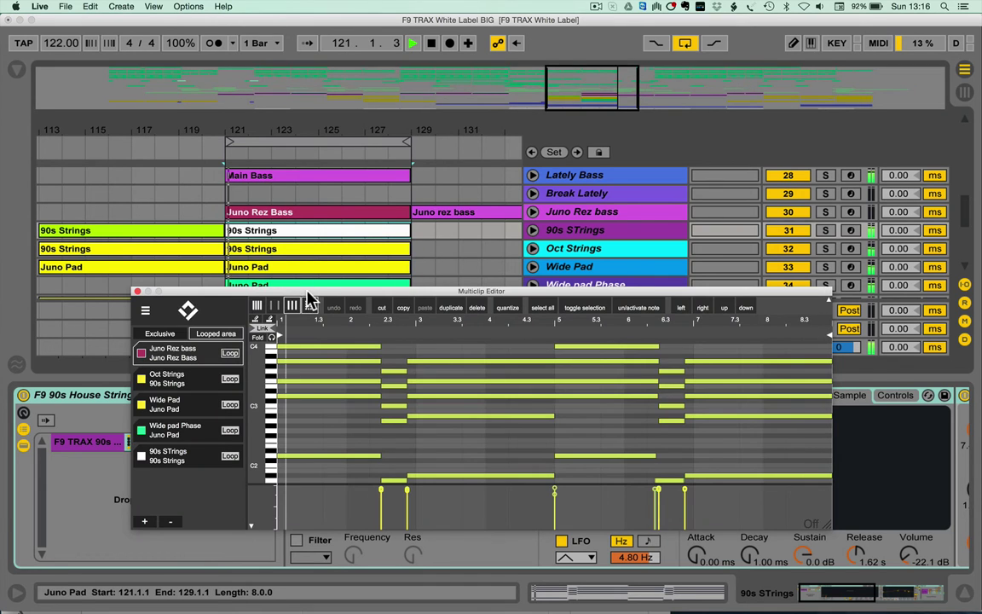
{"action": "left_click_drag", "start_coordinate": [306, 291], "coordinate": [298, 67]}
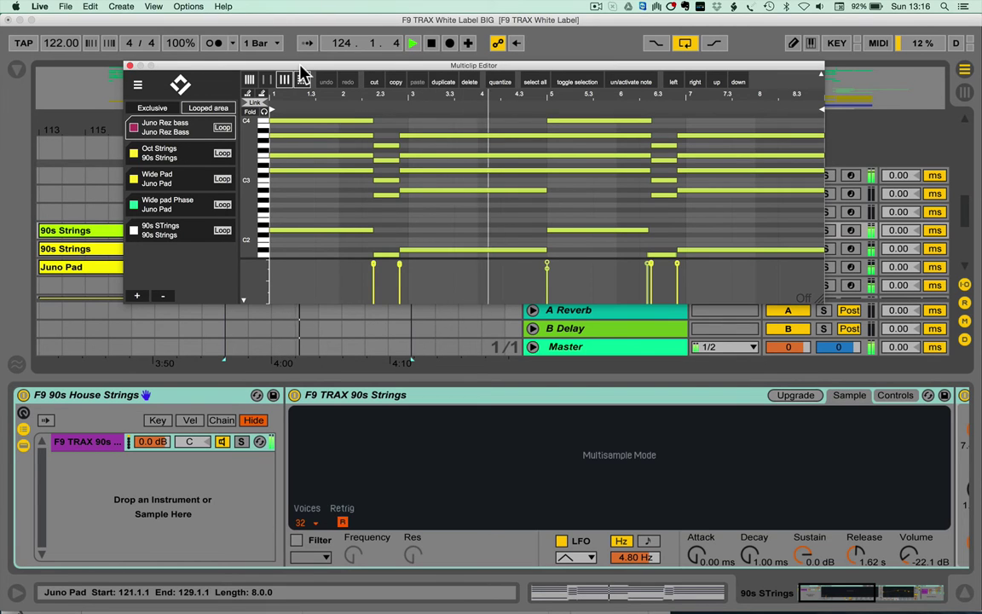
{"action": "left_click", "coordinate": [176, 151]}
{"action": "left_click", "coordinate": [182, 190]}
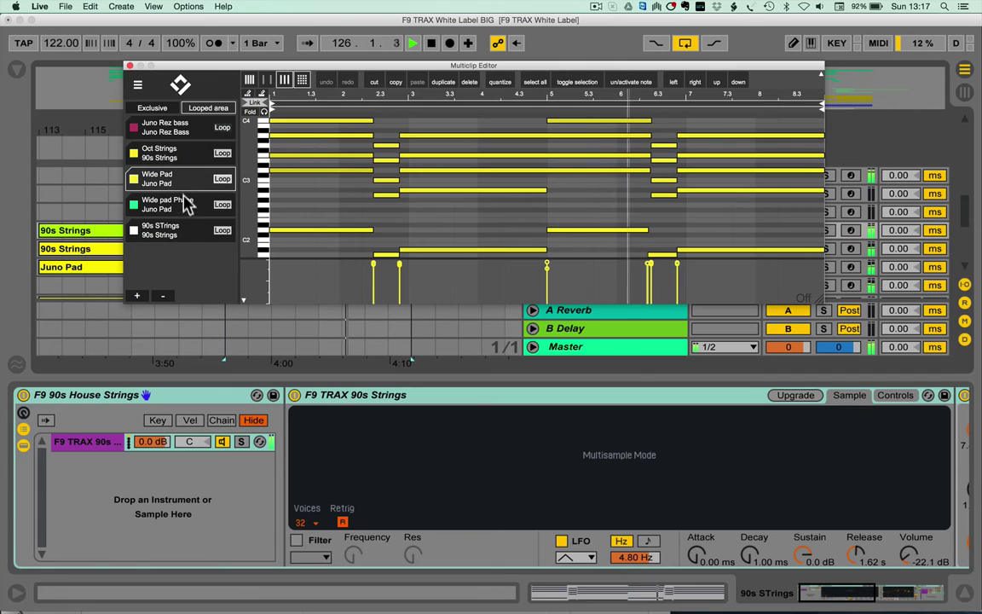
{"action": "left_click", "coordinate": [183, 205]}
{"action": "left_click", "coordinate": [183, 236]}
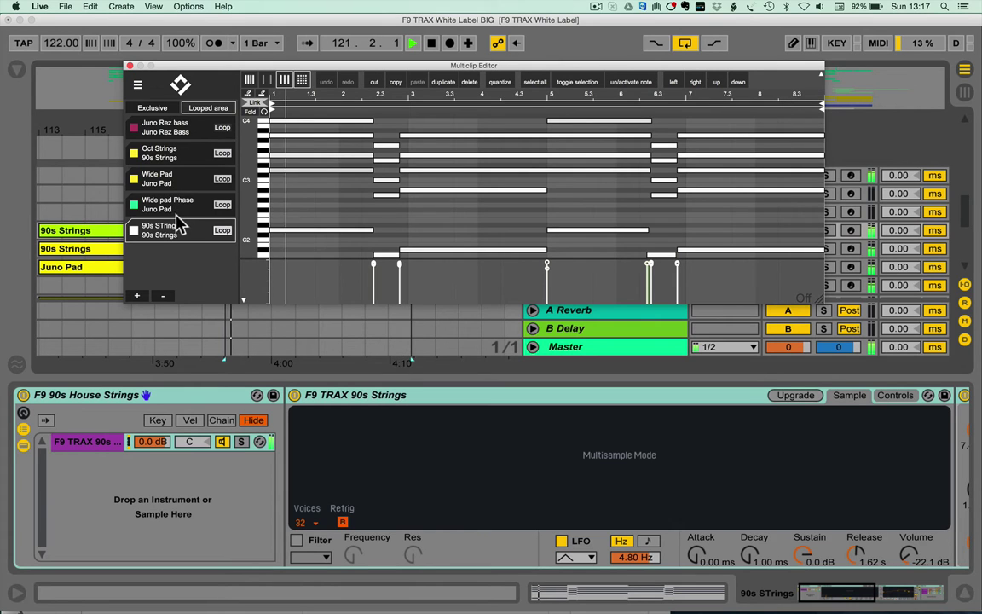
- Cycle the edited clip through Juno Rez bass, Oct Strings, Wide Pad, Wide pad Phase and 90s STrings
{"action": "left_click", "coordinate": [170, 134]}
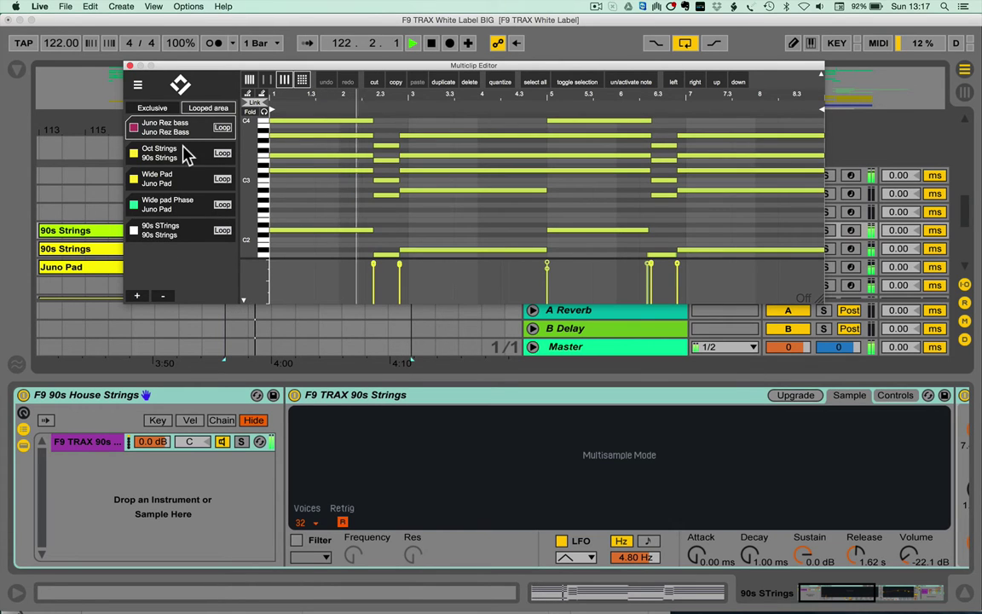
{"action": "left_click", "coordinate": [187, 153]}
{"action": "left_click", "coordinate": [192, 176]}
{"action": "left_click", "coordinate": [192, 204]}
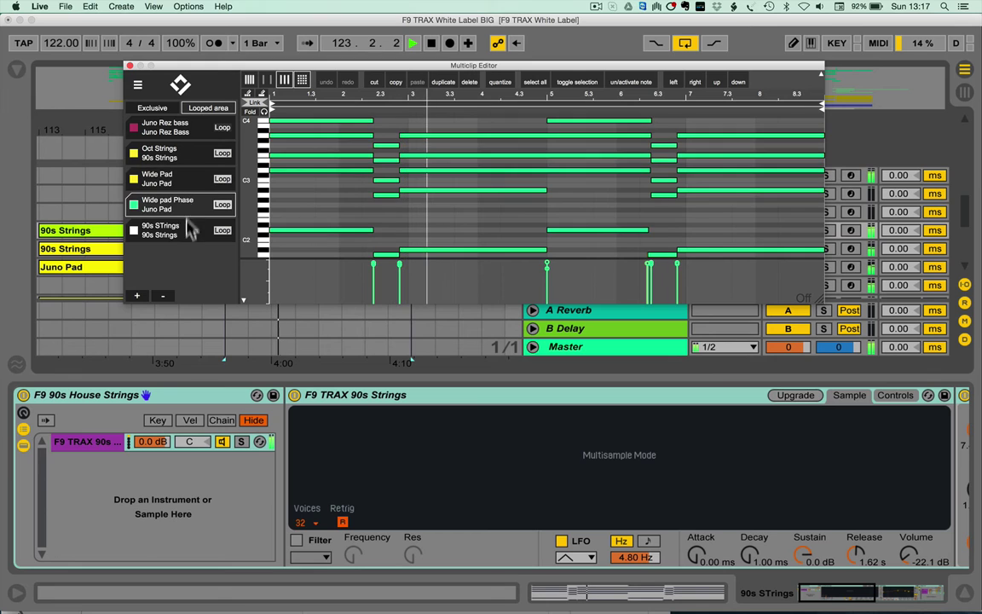
{"action": "left_click", "coordinate": [189, 237]}
{"action": "left_click", "coordinate": [187, 208]}
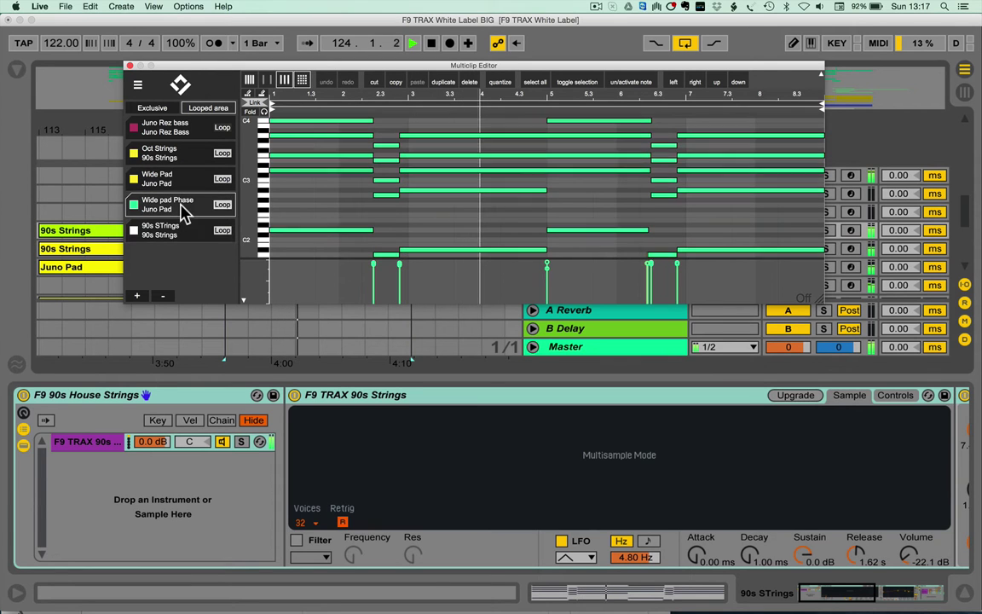
{"action": "left_click", "coordinate": [181, 182]}
- Move the Multiclip Editor up-left and drag its corner larger to reveal more pitch rows
{"action": "left_click_drag", "start_coordinate": [284, 68], "coordinate": [207, 35]}
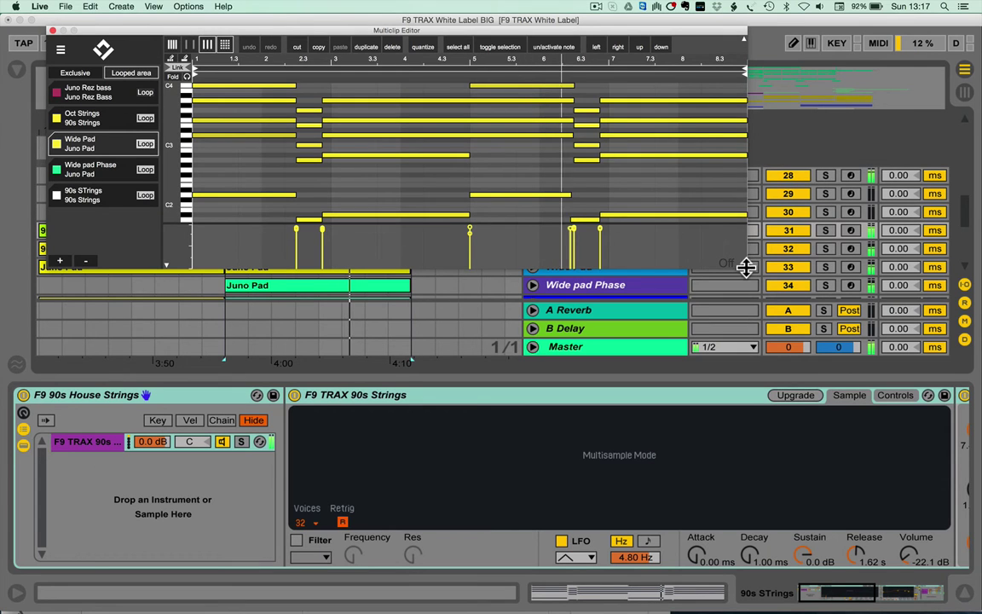
{"action": "left_click_drag", "start_coordinate": [745, 272], "coordinate": [880, 439]}
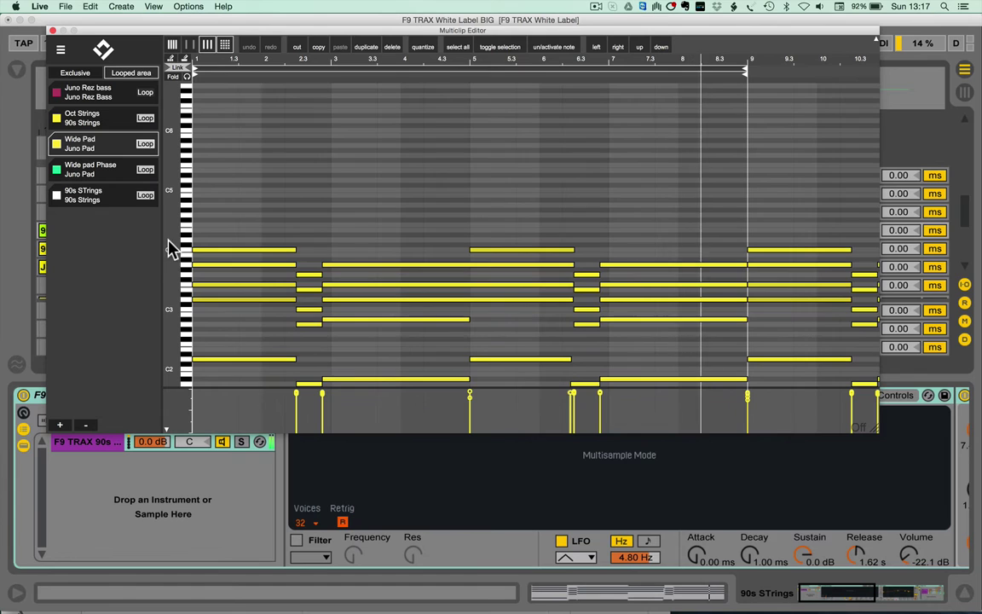
{"action": "scroll", "coordinate": [170, 248], "scroll_direction": "down", "scroll_amount": 5}
{"action": "scroll", "coordinate": [170, 247], "scroll_direction": "down", "scroll_amount": 2}
{"action": "scroll", "coordinate": [170, 246], "scroll_direction": "up", "scroll_amount": 5}
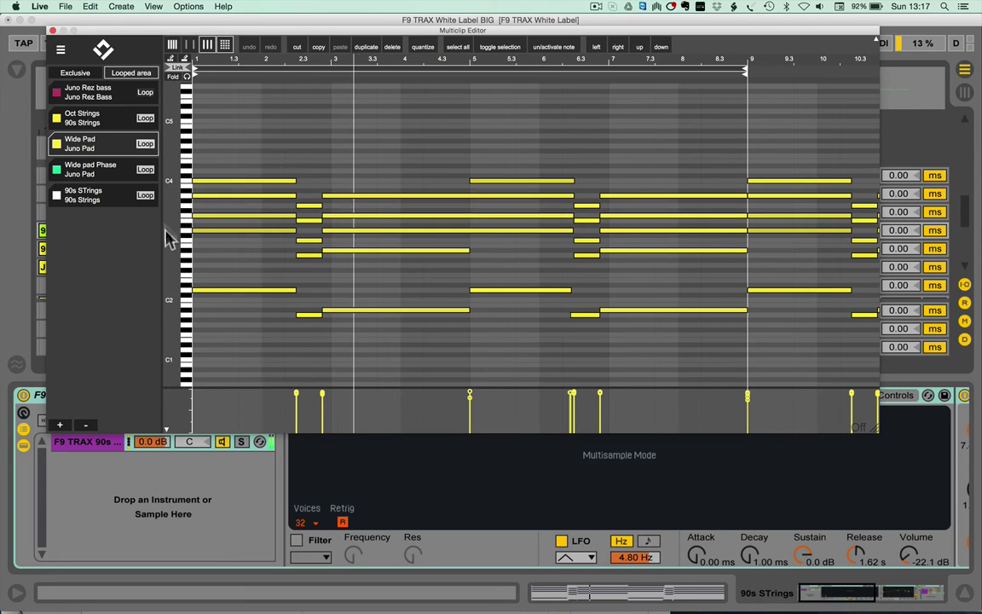
- Fold the piano roll to the used pitches, then unfold it back to the full C2–C4 keyboard
{"action": "left_click", "coordinate": [172, 76]}
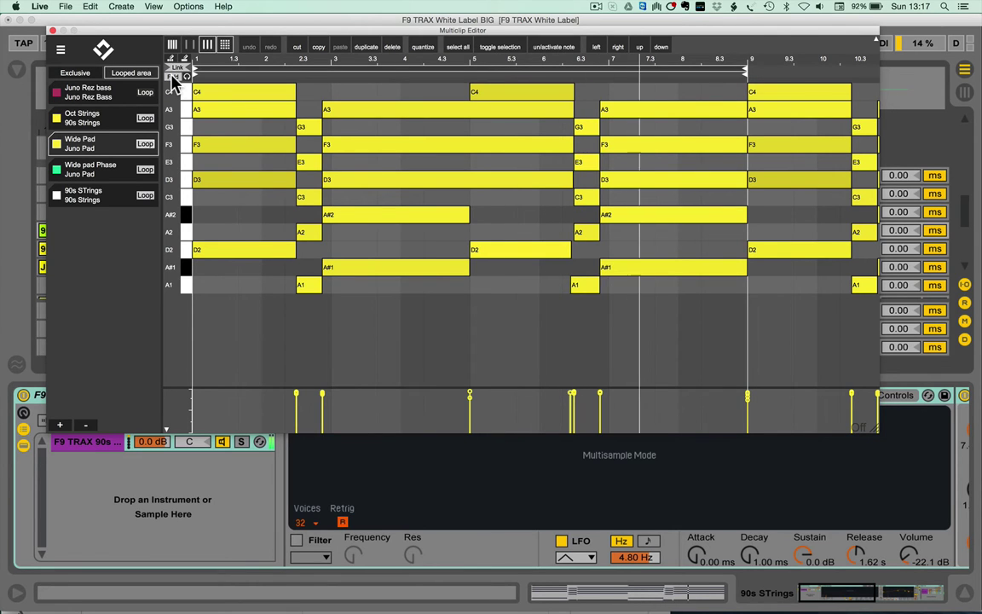
{"action": "left_click", "coordinate": [172, 76]}
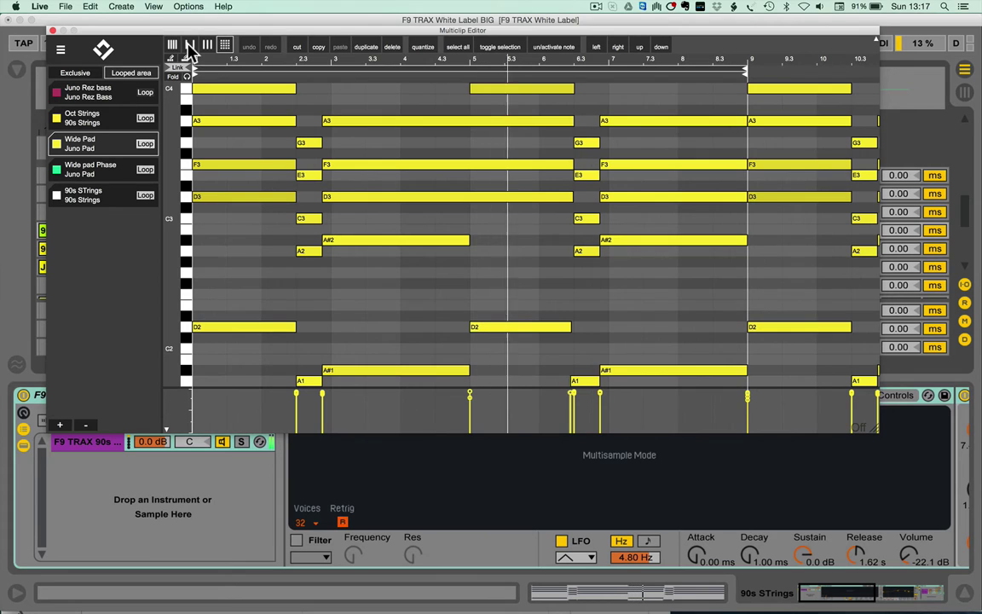
- Deactivate the top C4 note at bar 5 and try dragging it earlier
{"action": "mouse_move", "coordinate": [501, 93]}
{"action": "left_mouse_down"}
{"action": "mouse_move", "coordinate": [394, 94]}
{"action": "mouse_move", "coordinate": [503, 98]}
{"action": "left_mouse_up"}
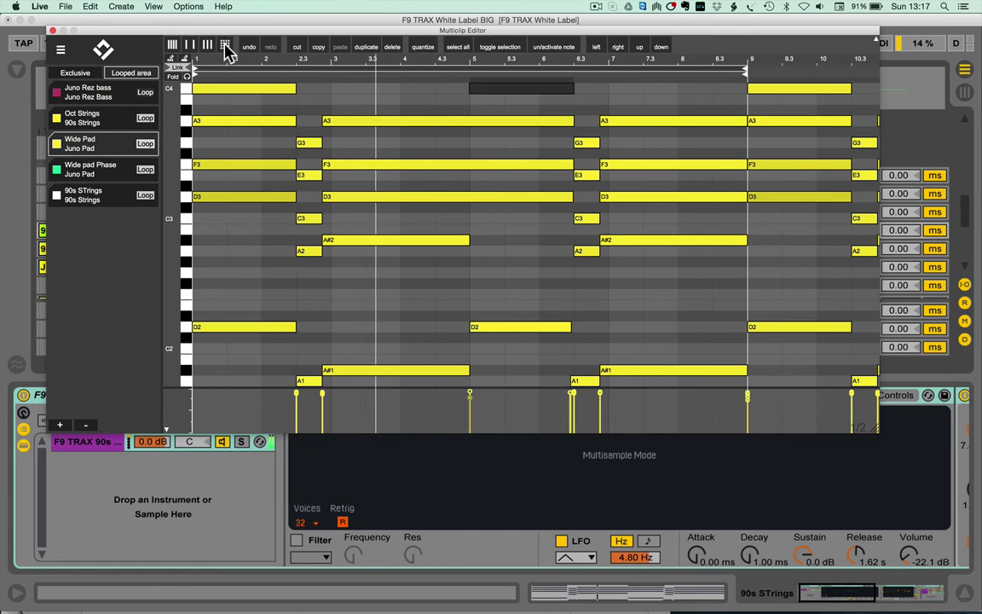
{"action": "mouse_move", "coordinate": [498, 96]}
{"action": "left_mouse_down"}
{"action": "mouse_move", "coordinate": [394, 99]}
{"action": "mouse_move", "coordinate": [500, 100]}
{"action": "left_mouse_up"}
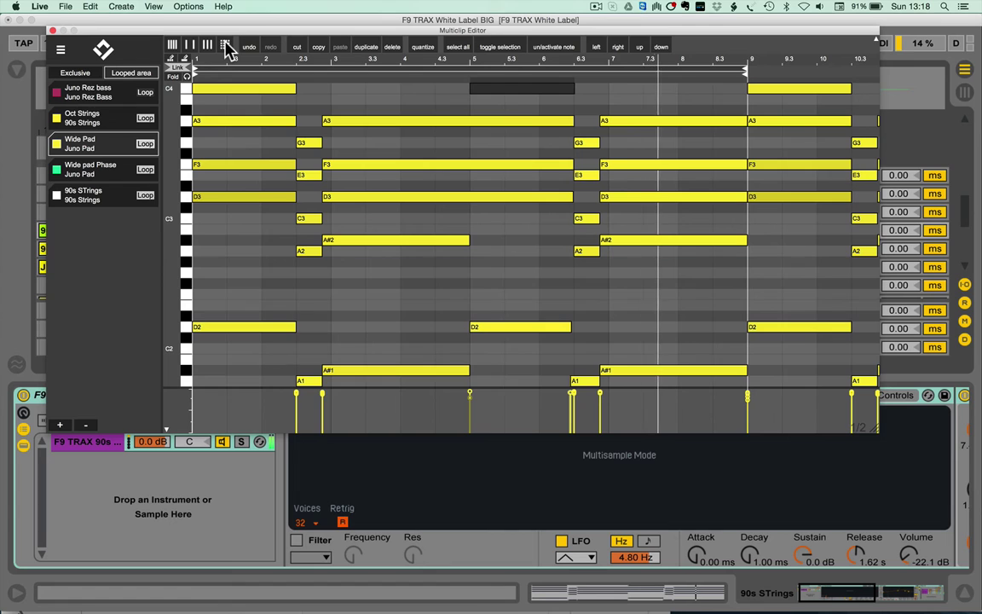
{"action": "mouse_move", "coordinate": [519, 94]}
{"action": "left_mouse_down"}
{"action": "mouse_move", "coordinate": [464, 97]}
{"action": "mouse_move", "coordinate": [520, 90]}
{"action": "left_mouse_up"}
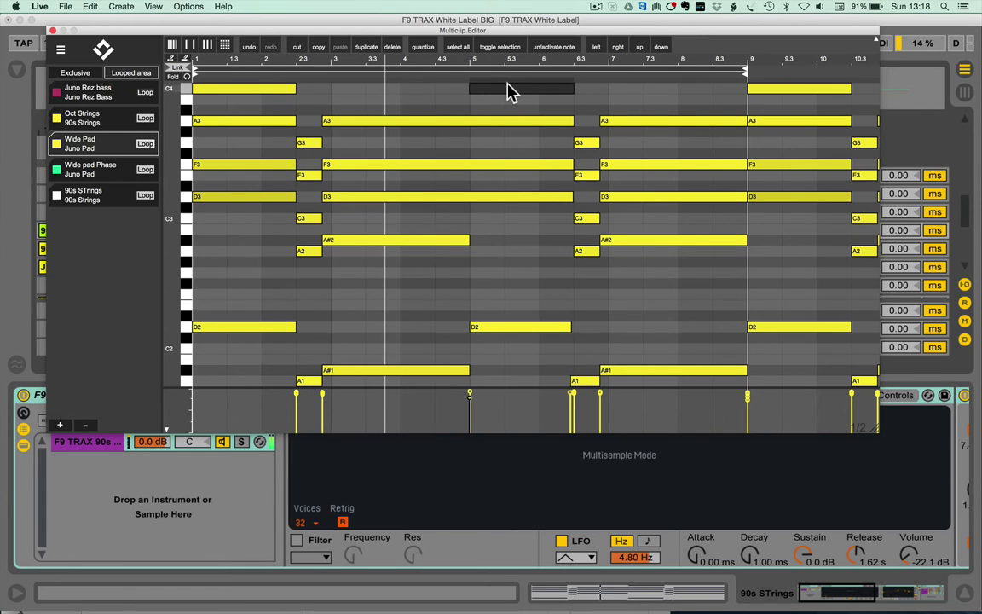
{"action": "mouse_move", "coordinate": [509, 92]}
{"action": "left_mouse_down", "text": "super"}
{"action": "mouse_move", "coordinate": [509, 58]}
{"action": "mouse_move", "coordinate": [509, 145]}
{"action": "mouse_move", "coordinate": [509, 36]}
{"action": "mouse_move", "coordinate": [509, 92]}
{"action": "left_mouse_up", "text": "super"}
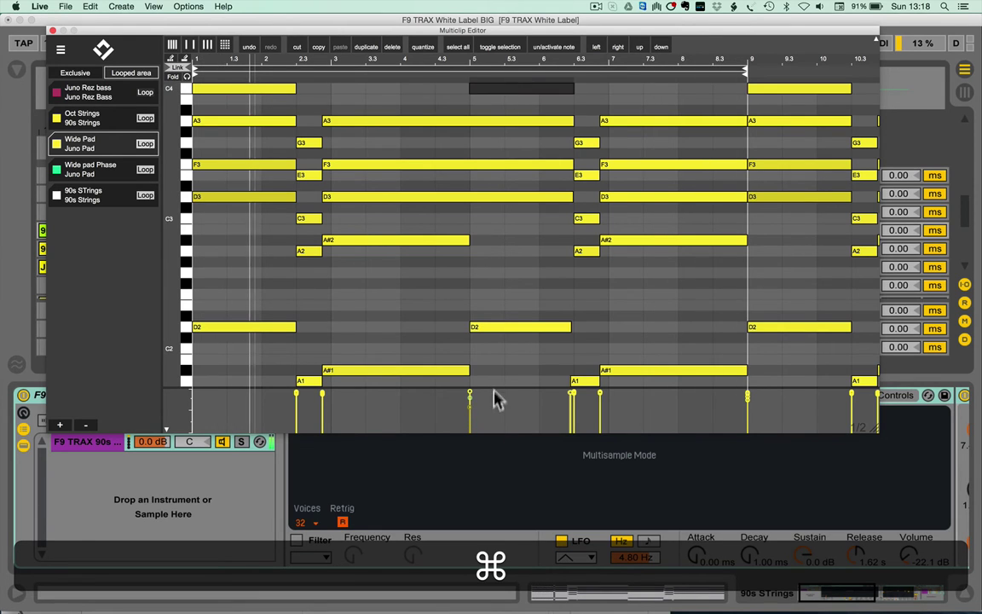
- Resize the velocity lane up and back down, then shorten the C4 note at bar 5
{"action": "left_click_drag", "start_coordinate": [493, 386], "coordinate": [499, 333]}
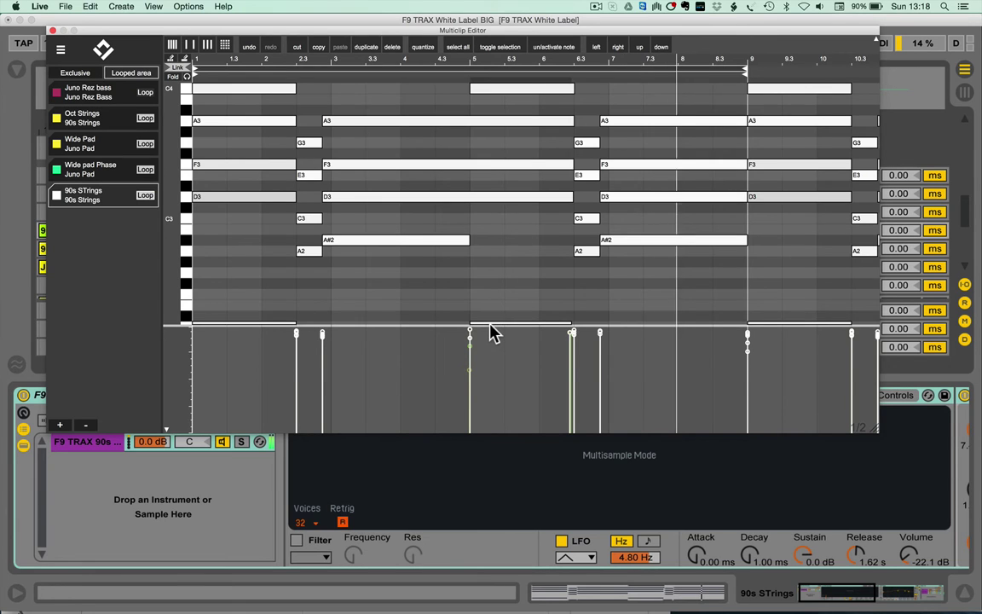
{"action": "left_click_drag", "start_coordinate": [497, 324], "coordinate": [497, 373]}
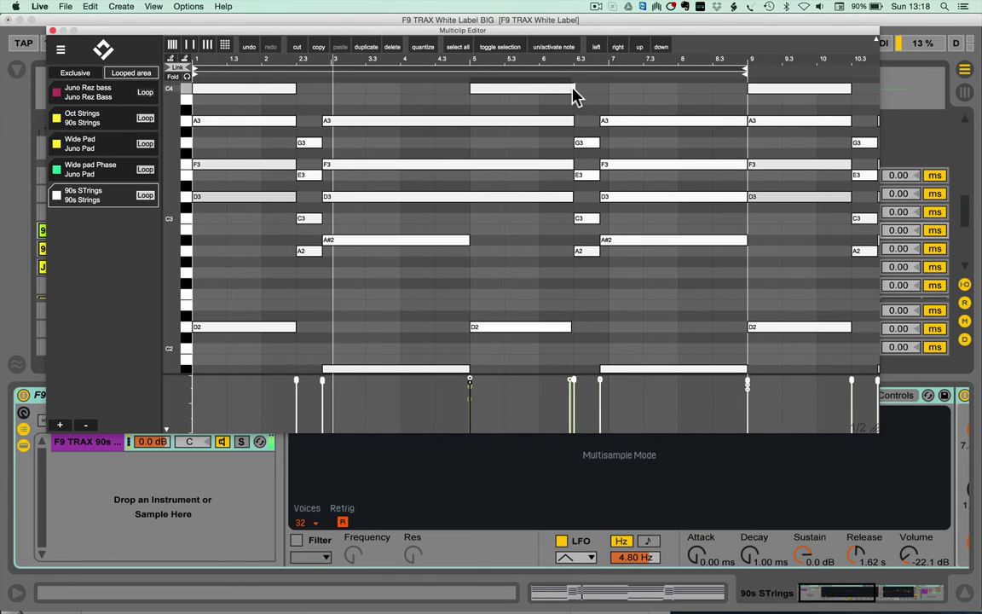
{"action": "mouse_move", "coordinate": [574, 94]}
{"action": "left_mouse_down"}
{"action": "mouse_move", "coordinate": [509, 87]}
{"action": "mouse_move", "coordinate": [572, 86]}
{"action": "left_mouse_up"}
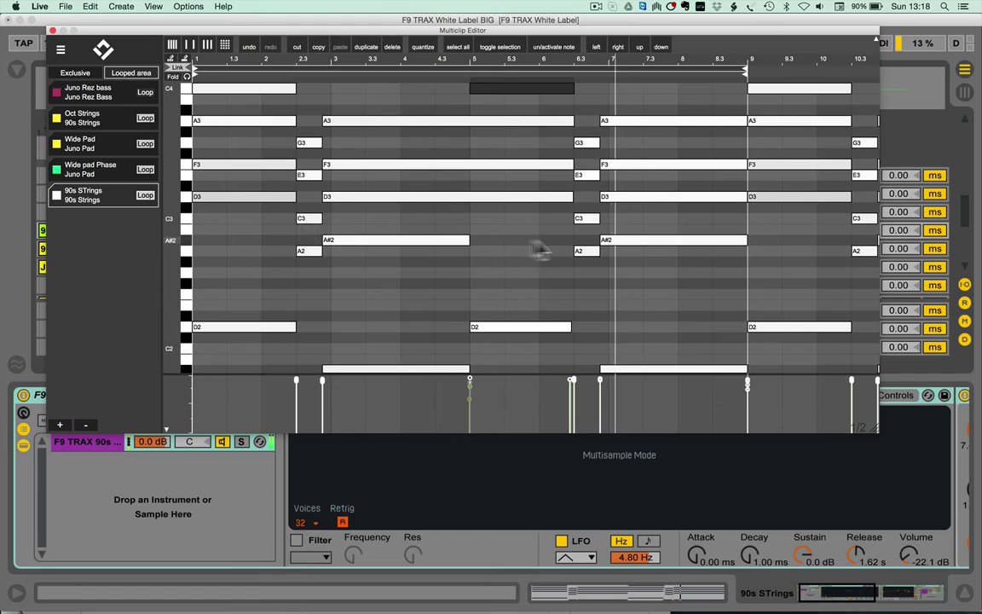
- Switch to editing Wide pad Phase and nudge its long A3 note up, then back to A3
{"action": "left_click", "coordinate": [103, 171]}
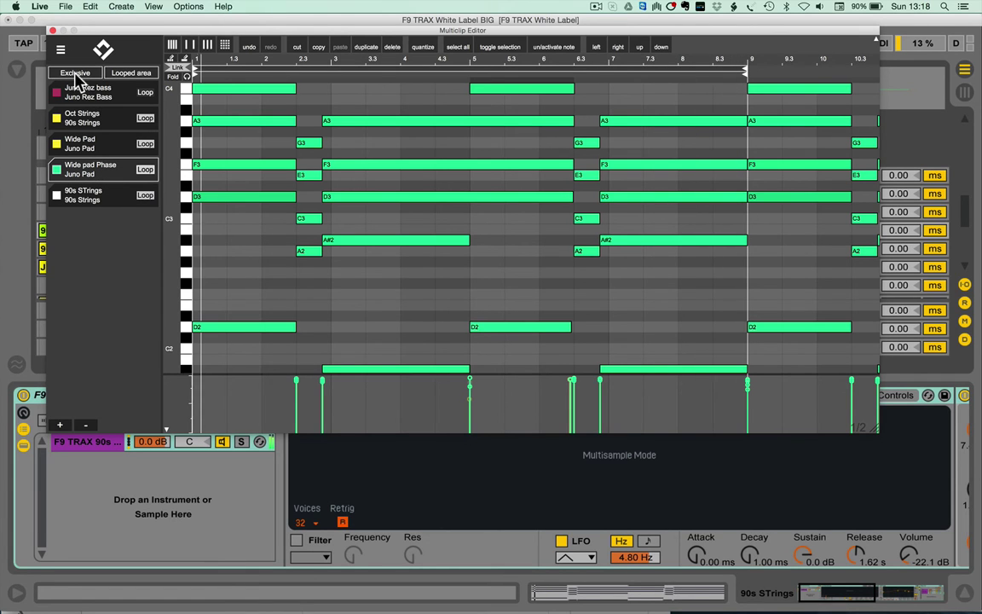
{"action": "left_click", "coordinate": [346, 122]}
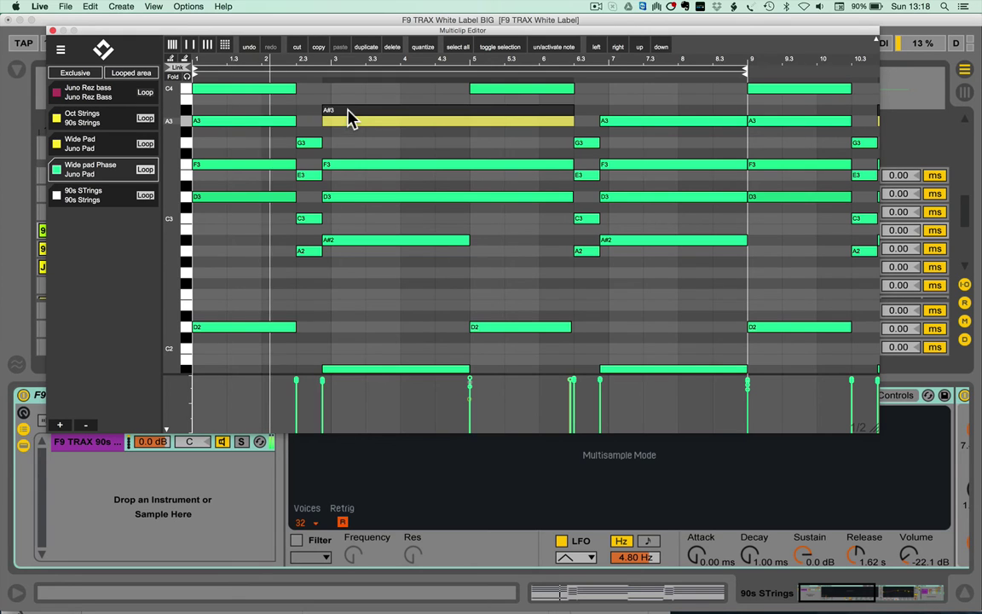
{"action": "left_click_drag", "start_coordinate": [347, 108], "coordinate": [342, 121]}
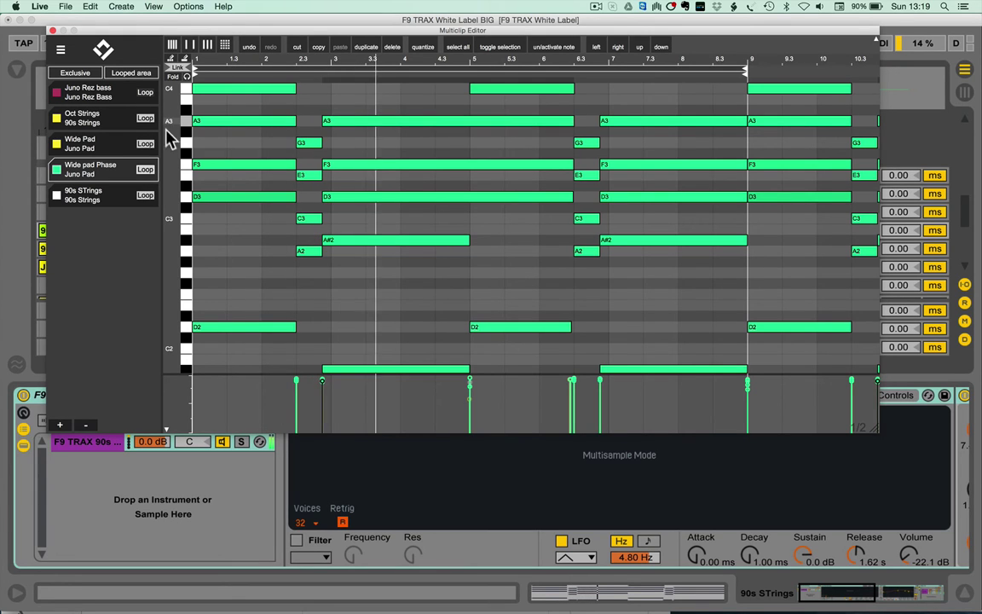
{"action": "left_click", "coordinate": [460, 48]}
{"action": "key", "text": "Down"}
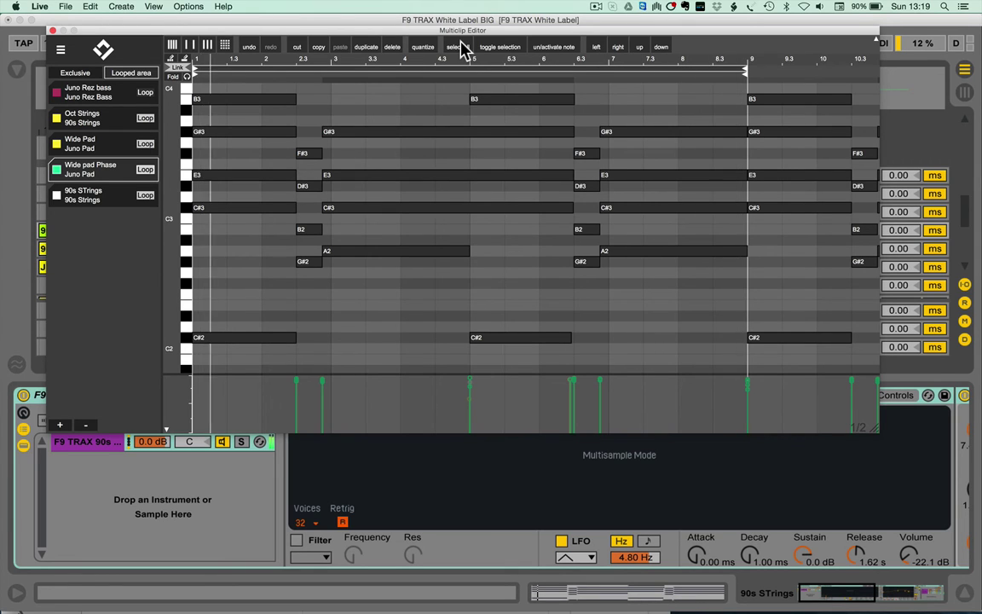
{"action": "key", "text": "Up"}
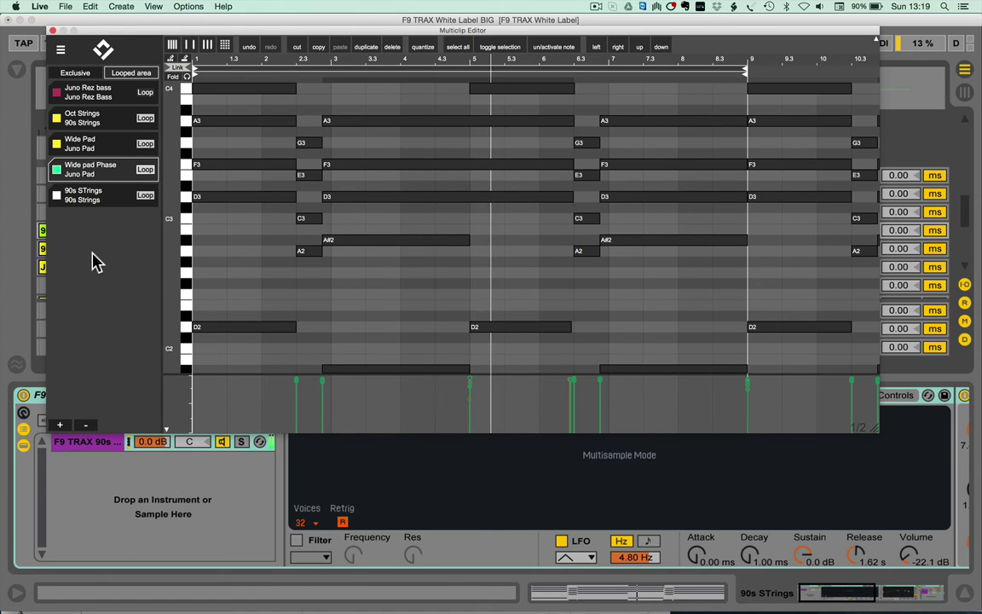
- Lower the long A3 note in Wide pad Phase to G#3 and paste a copy into Wide Pad
{"action": "key", "text": "super+a"}
{"action": "left_click", "coordinate": [407, 125], "text": "shift"}
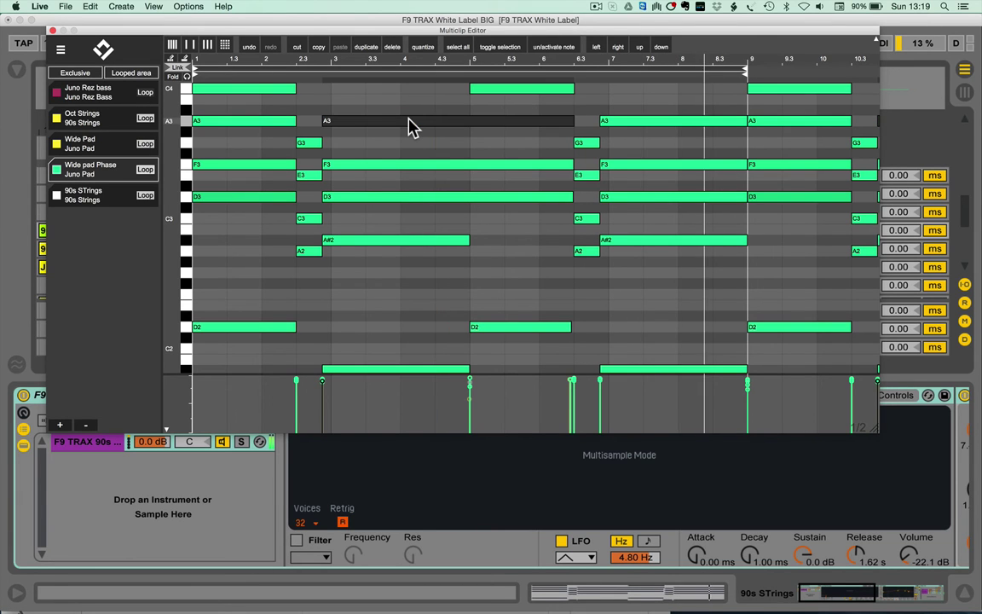
{"action": "key", "text": "Down"}
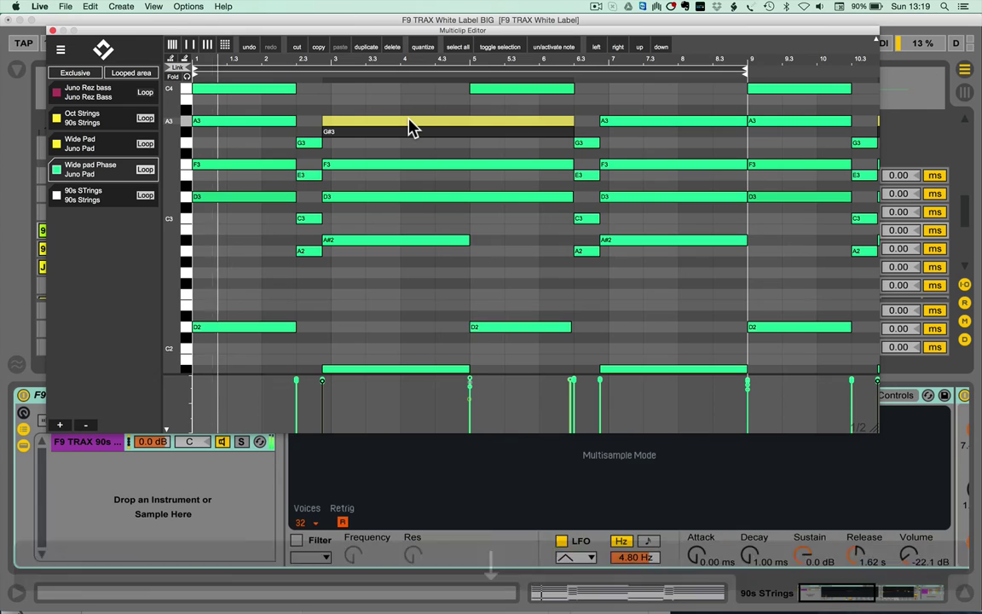
{"action": "left_click", "coordinate": [320, 47]}
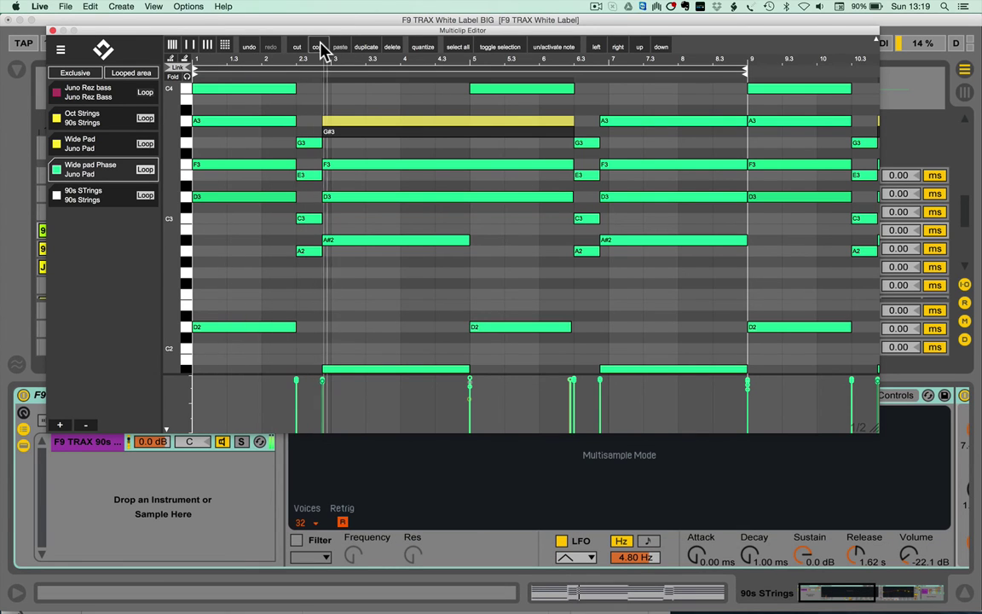
{"action": "left_click", "coordinate": [111, 149]}
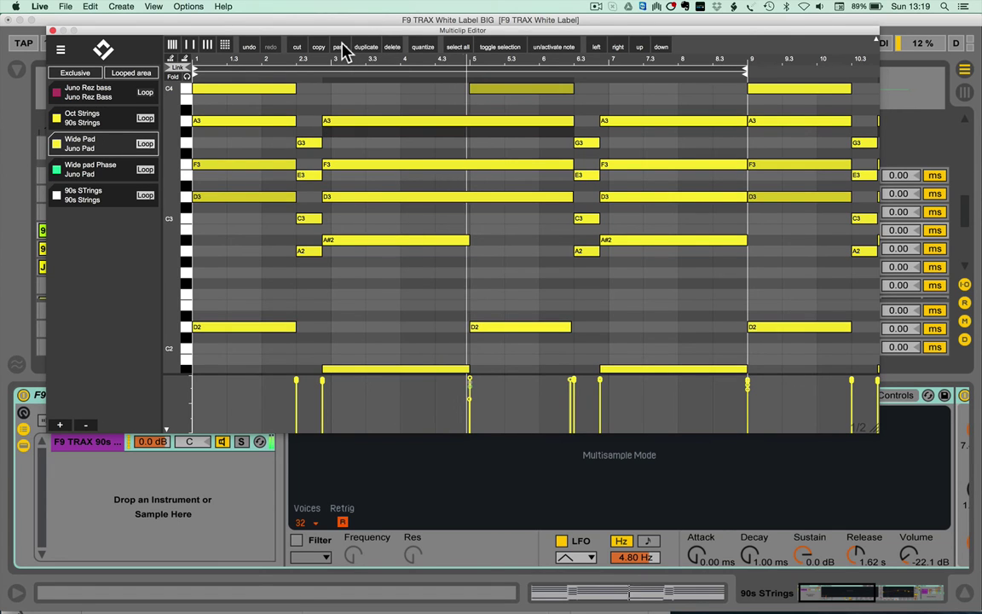
{"action": "left_click", "coordinate": [341, 47]}
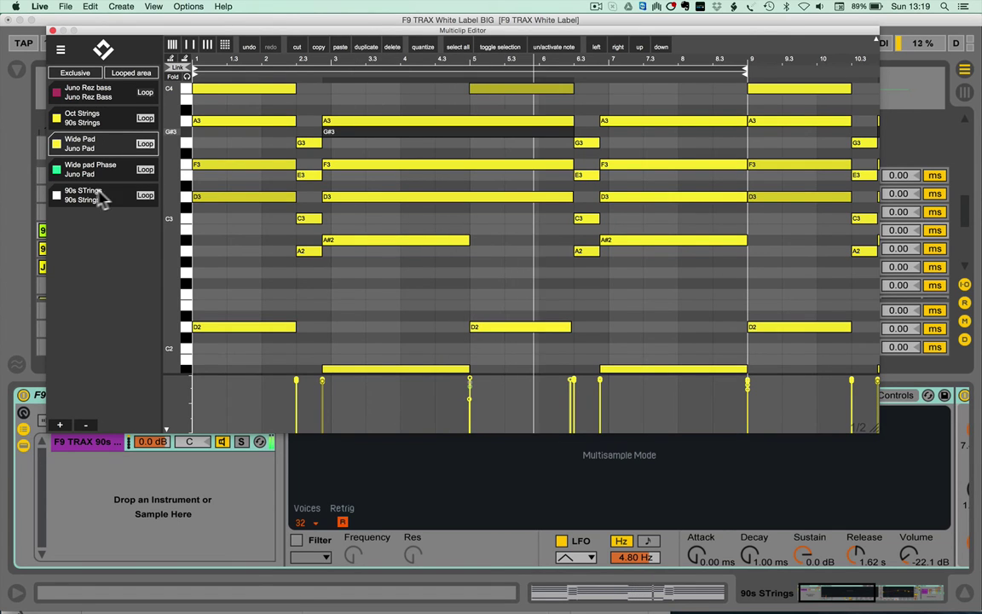
- Back in Wide Pad, invert the note selection, transpose it up and back down, then select all
{"action": "left_click", "coordinate": [99, 171]}
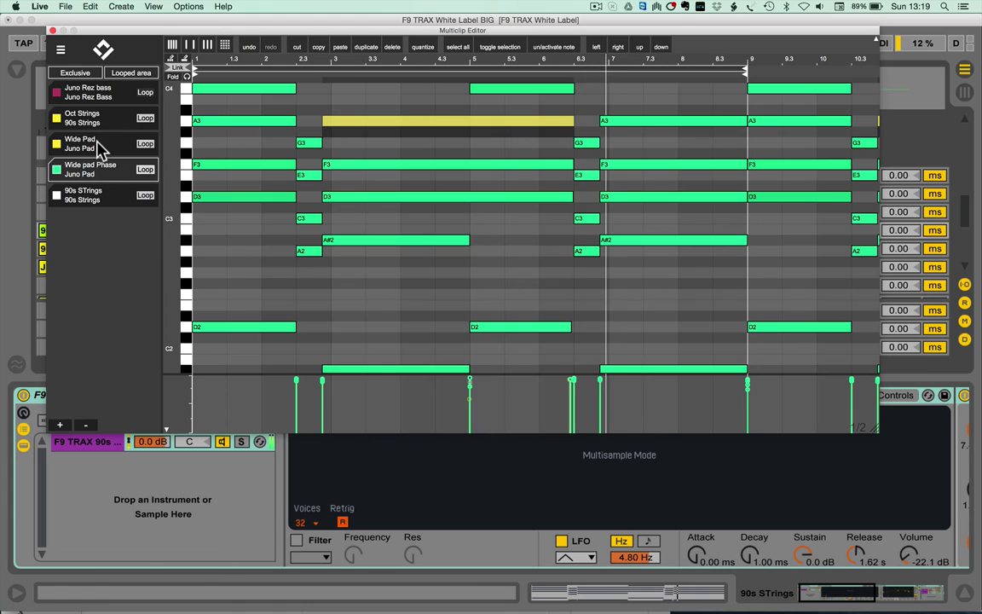
{"action": "left_click", "coordinate": [99, 149]}
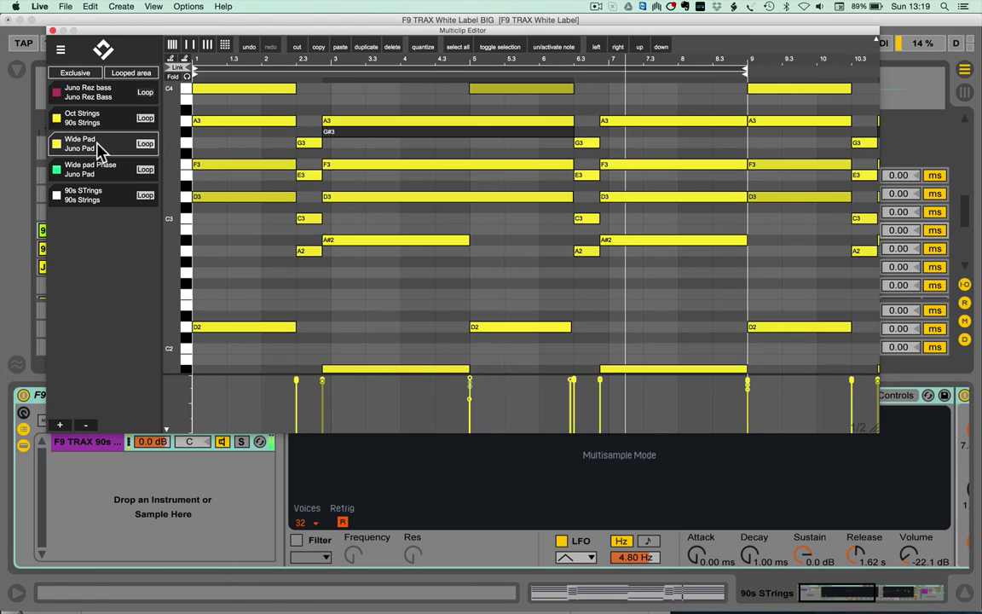
{"action": "left_click", "coordinate": [462, 47]}
{"action": "key", "text": "Up"}
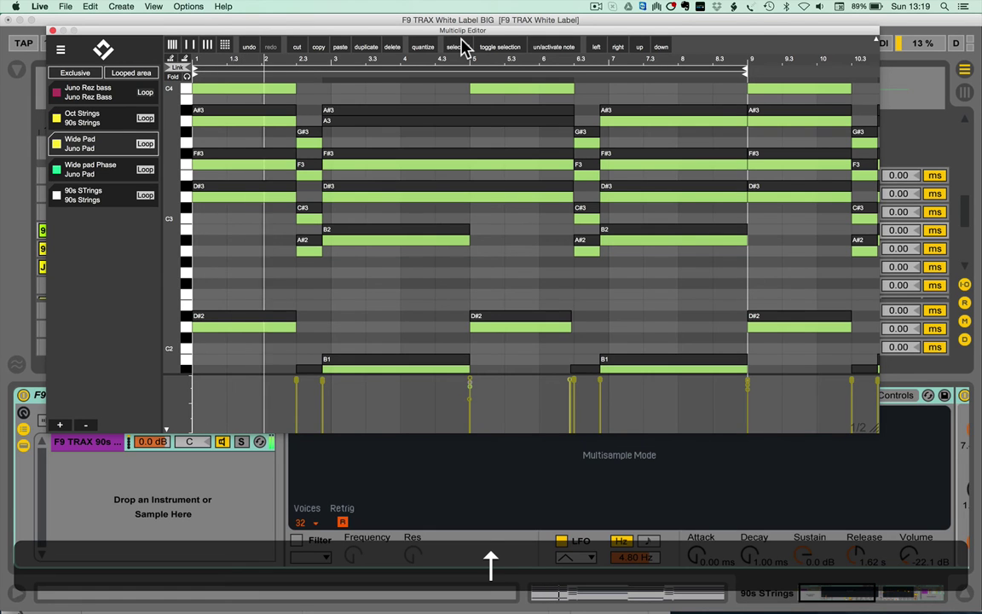
{"action": "key", "text": "Down"}
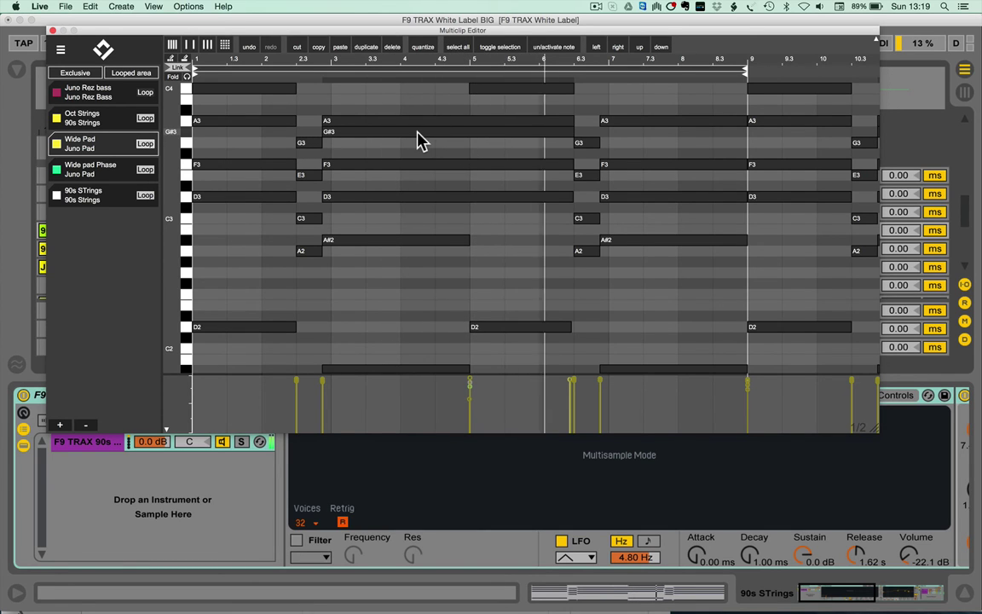
{"action": "key", "text": "super+a"}
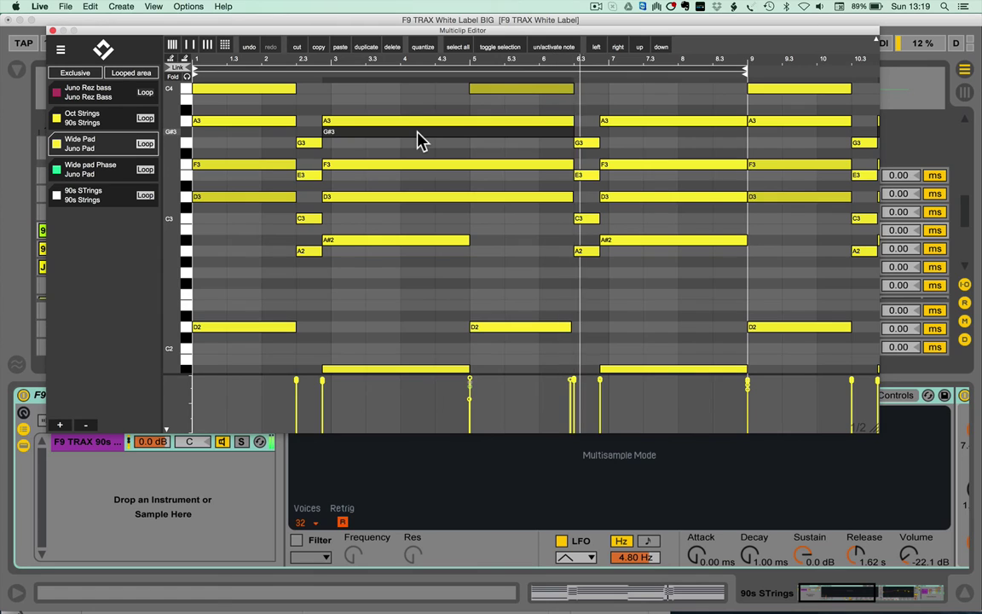
- Deactivate the pasted G#3 note and shift it three steps earlier, then three steps later
{"action": "left_click", "coordinate": [567, 51]}
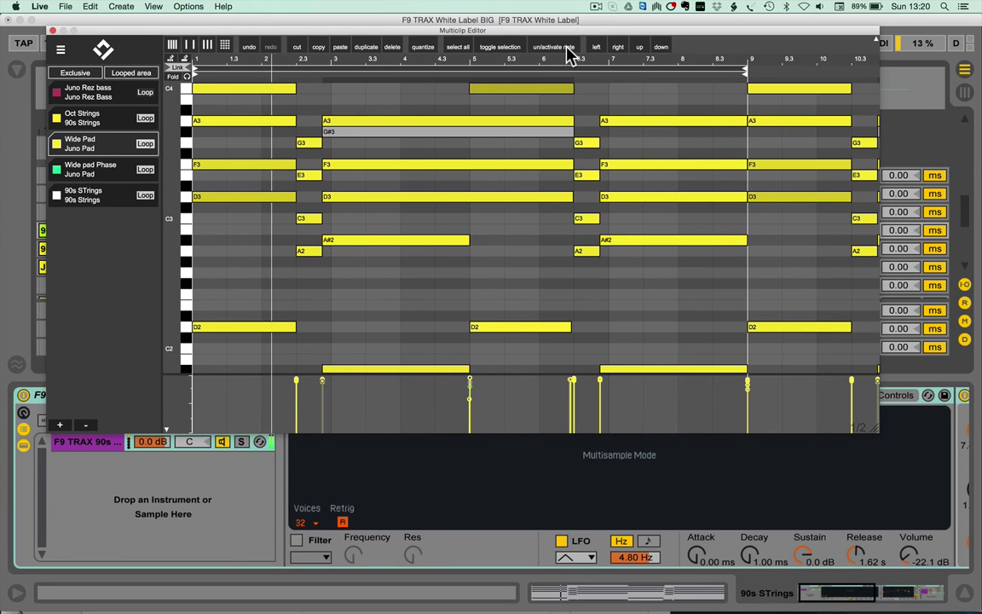
{"action": "left_click", "coordinate": [598, 48]}
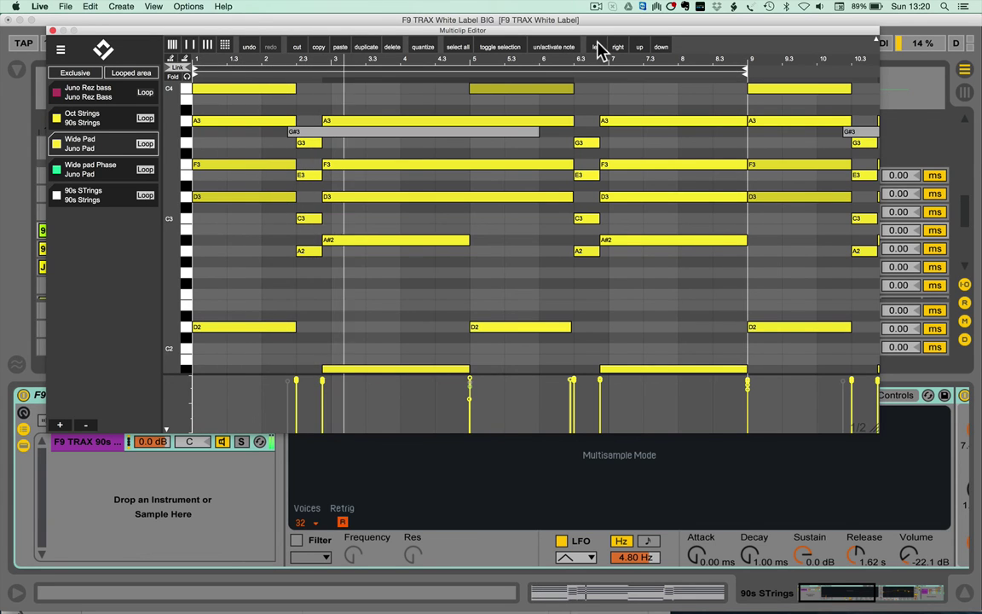
{"action": "left_click", "coordinate": [598, 48]}
{"action": "left_click", "coordinate": [598, 49]}
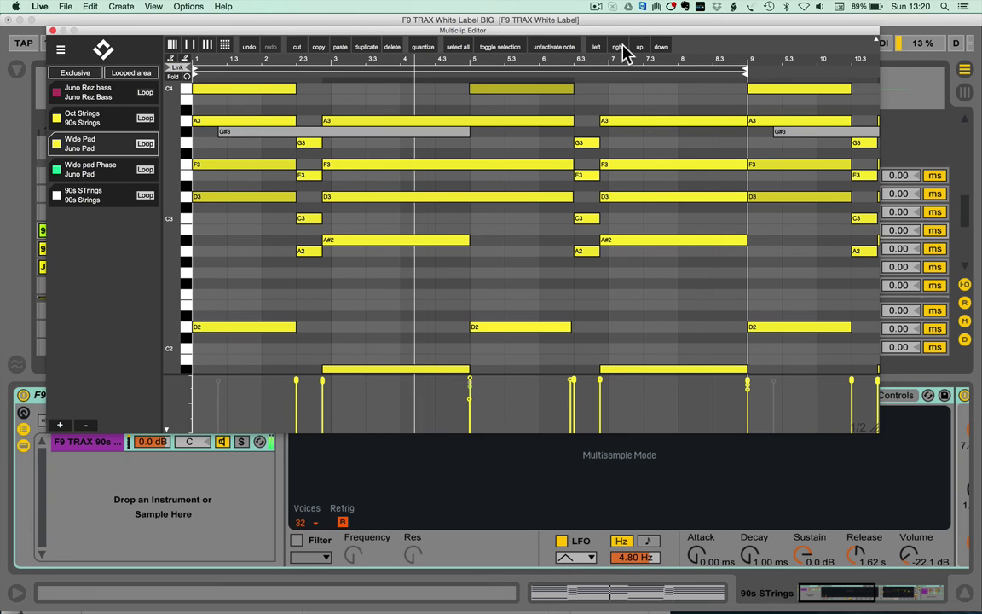
{"action": "left_click", "coordinate": [622, 50]}
{"action": "left_click", "coordinate": [622, 50]}
{"action": "left_click", "coordinate": [622, 49]}
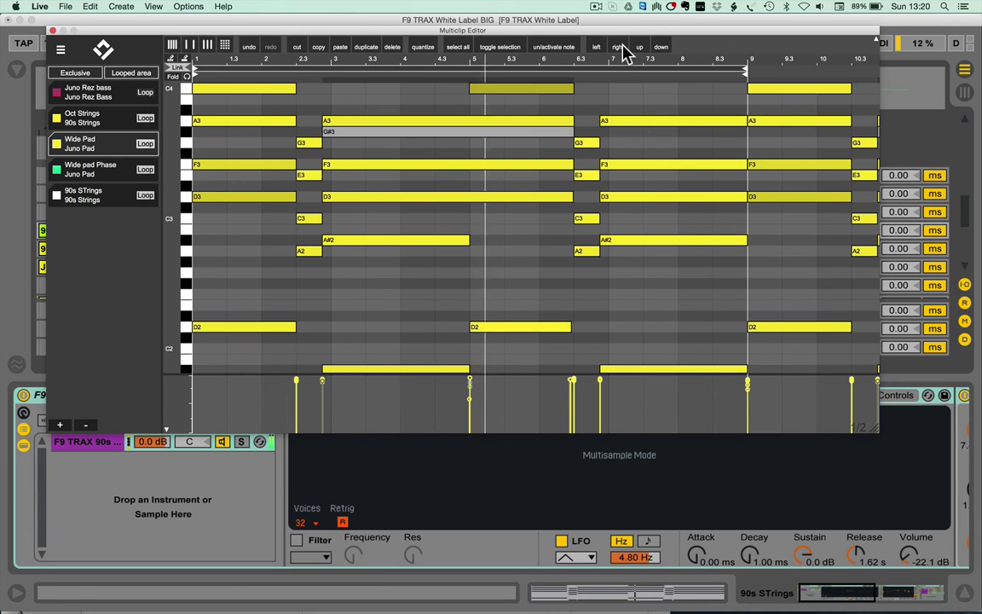
- Nudge the pasted note with arrow keys onto the A3 row, then delete it with Backspace
{"action": "key", "text": "Right"}
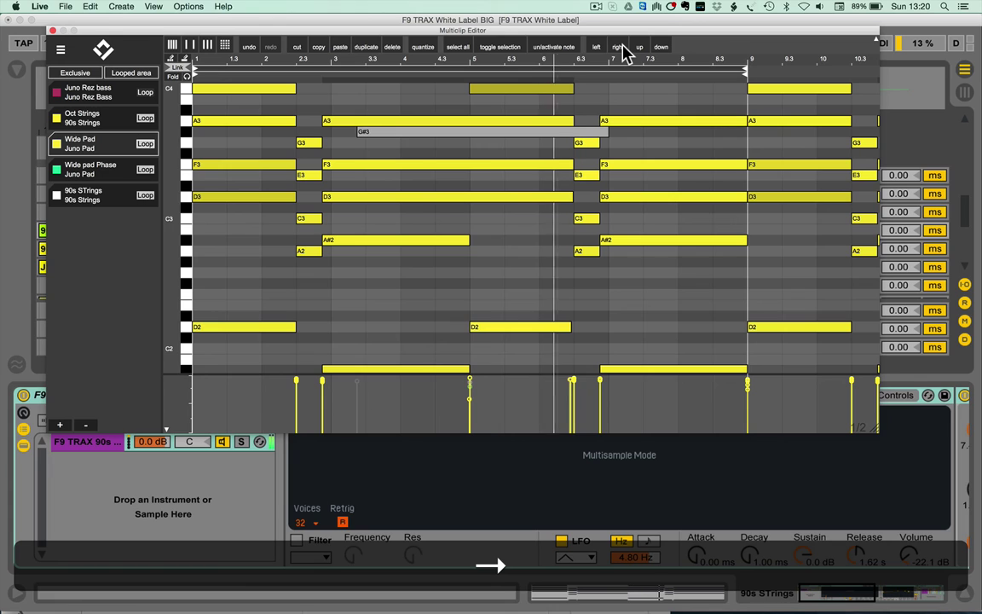
{"action": "key", "text": "Right"}
{"action": "key", "text": "Up"}
{"action": "key", "text": "Up"}
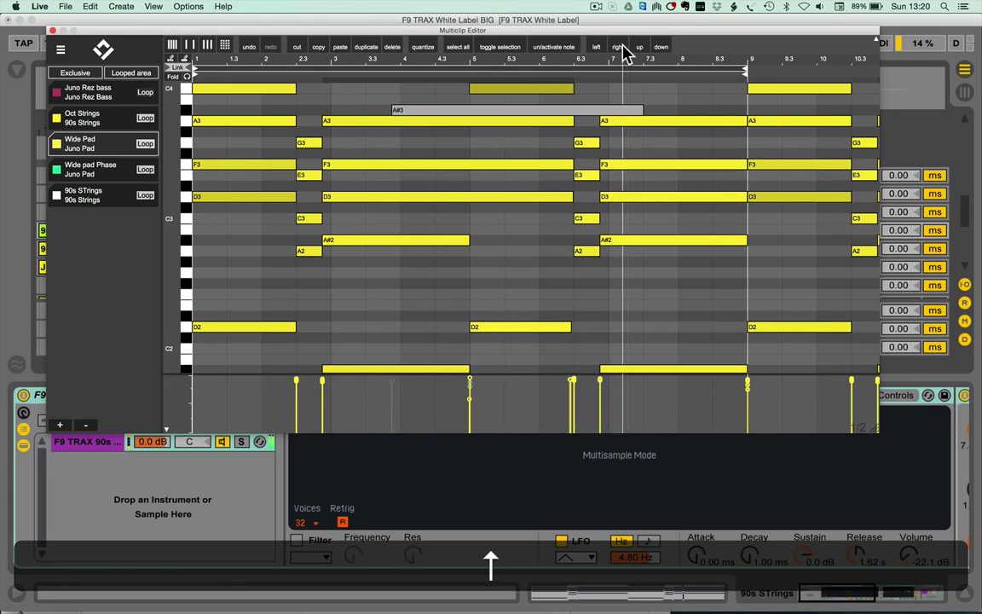
{"action": "key", "text": "Left"}
{"action": "key", "text": "Left"}
{"action": "key", "text": "Down"}
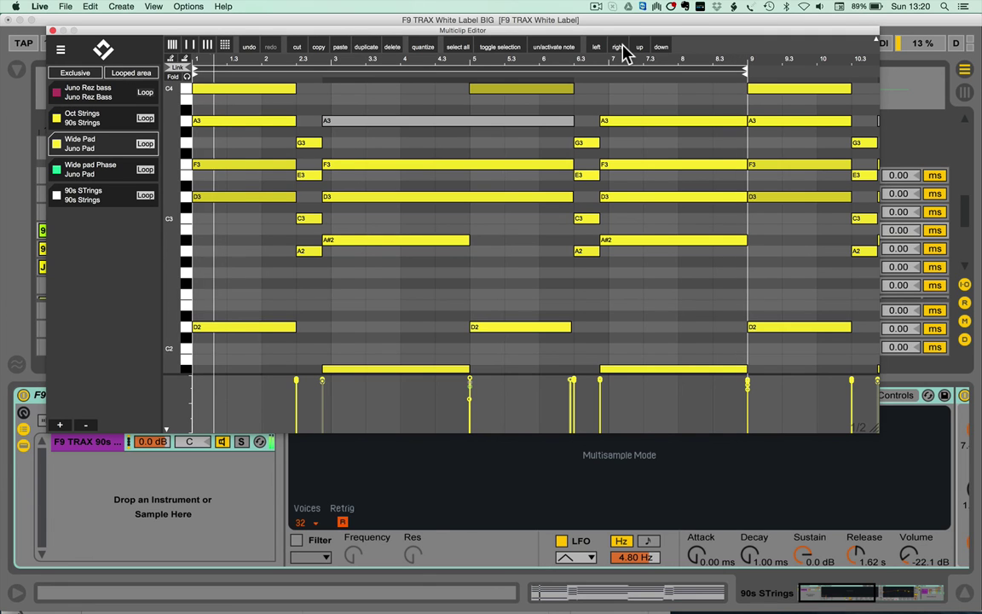
{"action": "key", "text": "BackSpace"}
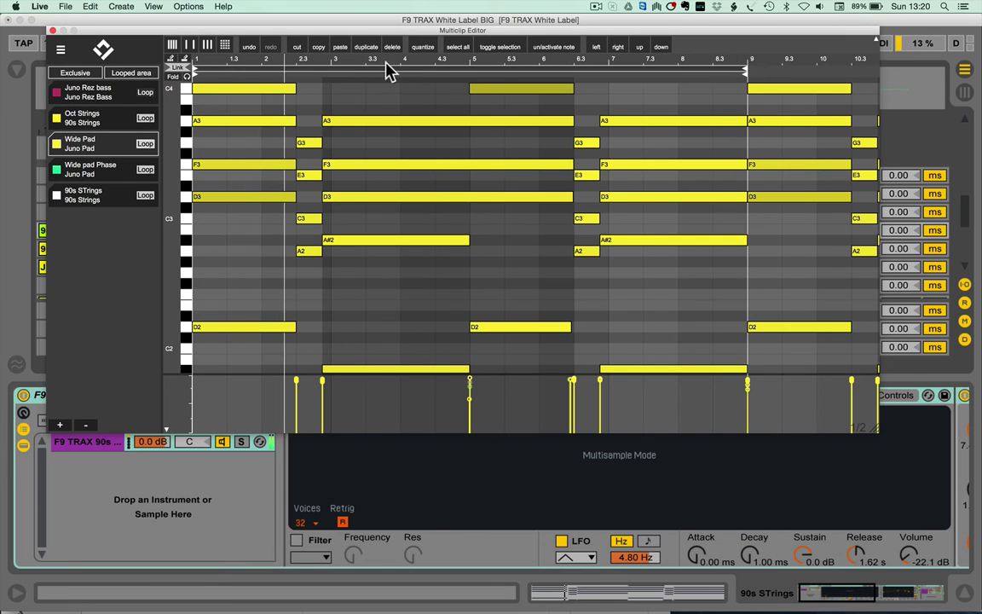
- Nudge the Wide Pad clip's top C4 note slightly later, then quantize it back onto the grid
{"action": "left_click", "coordinate": [499, 91]}
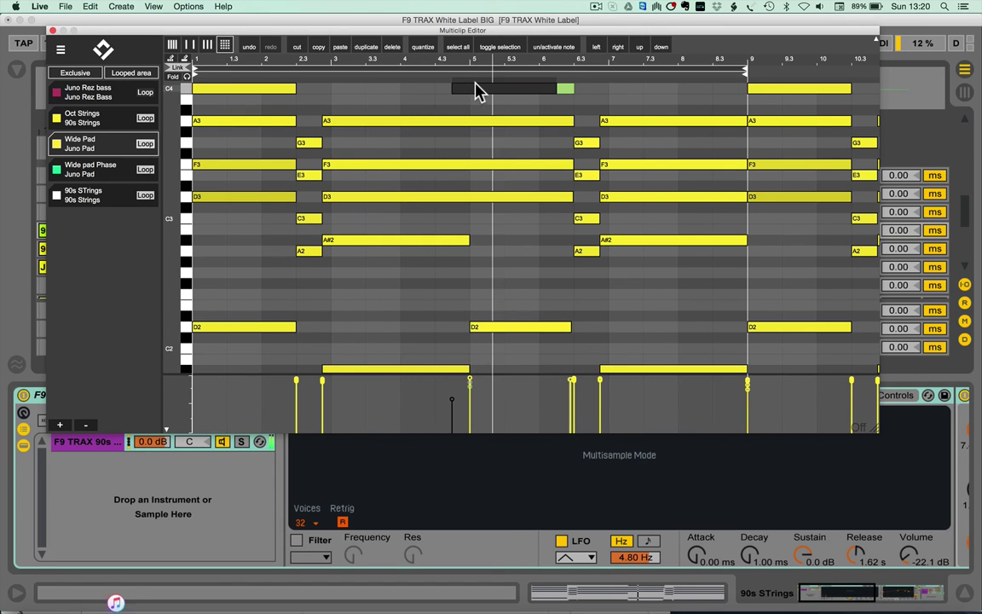
{"action": "left_click_drag", "start_coordinate": [475, 91], "coordinate": [481, 94]}
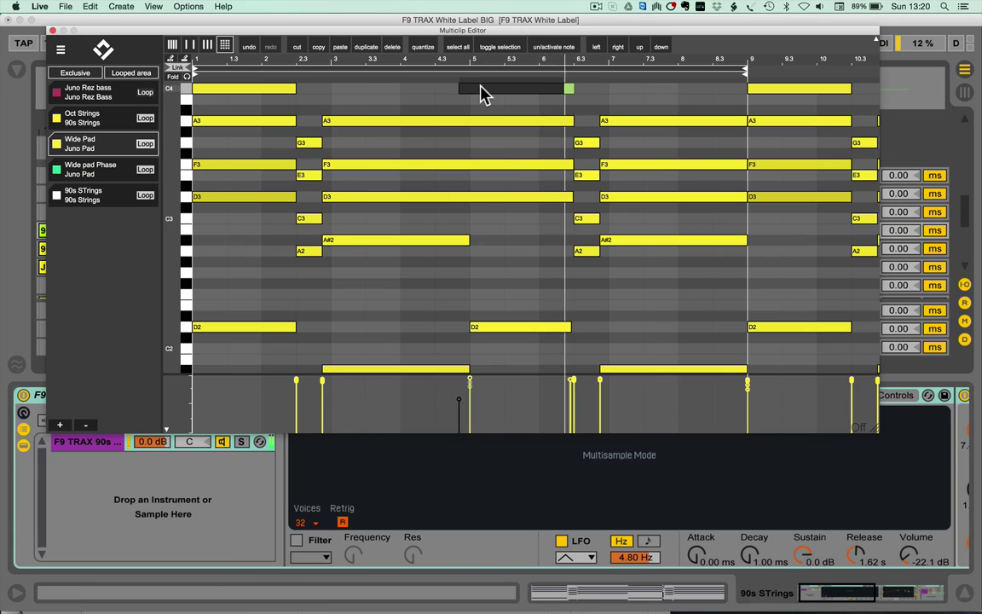
{"action": "left_click", "coordinate": [424, 45]}
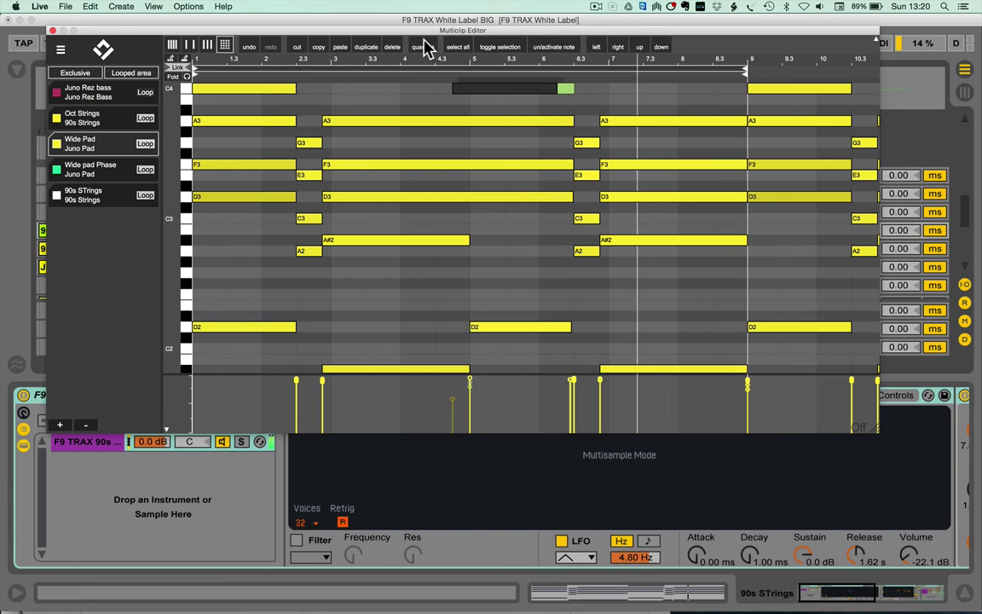